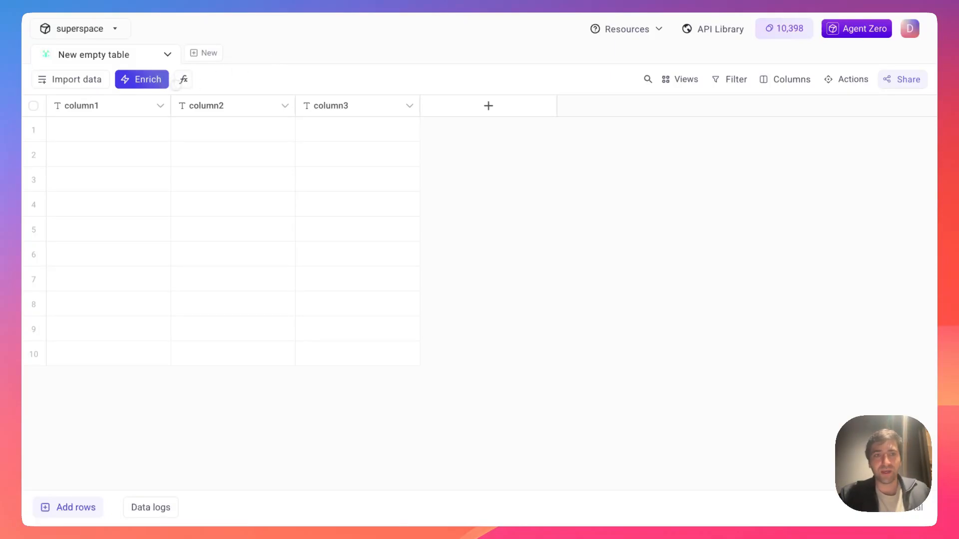
# - Open the Enrichment side panel for the empty three-column table
pyautogui.click(159, 81)
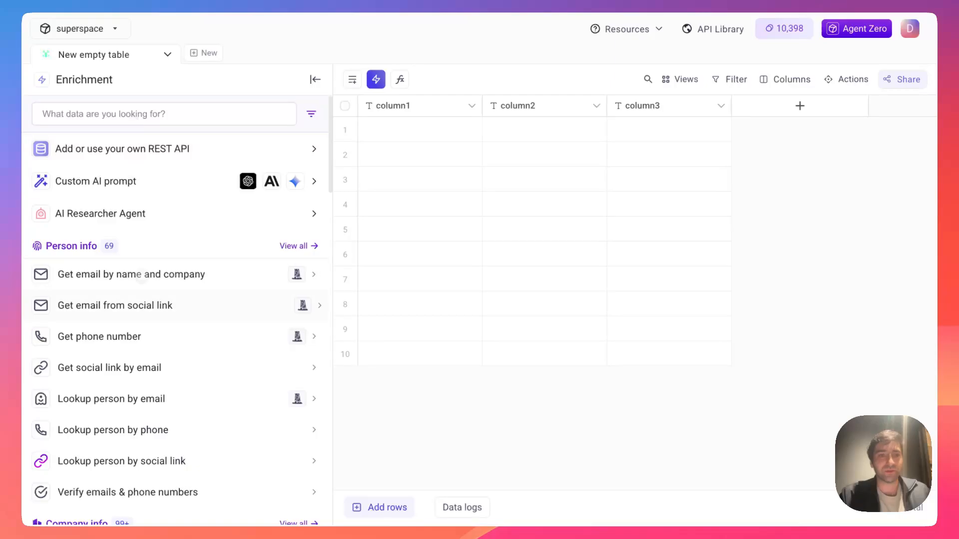
# - Search enrichments for 'spl' and choose Split text
pyautogui.scroll(-3, 142, 276)
pyautogui.scroll(3, 142, 276)
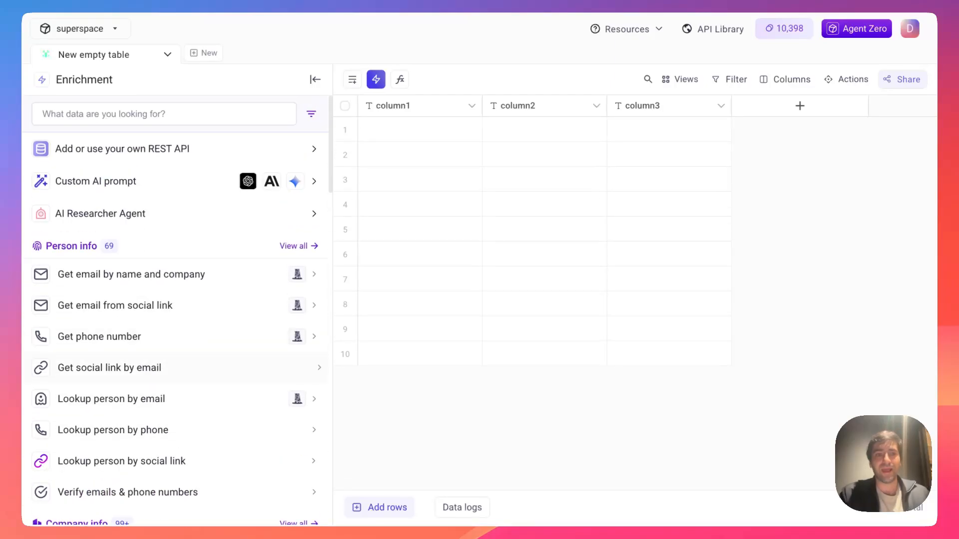
pyautogui.click(131, 110)
pyautogui.write('split')
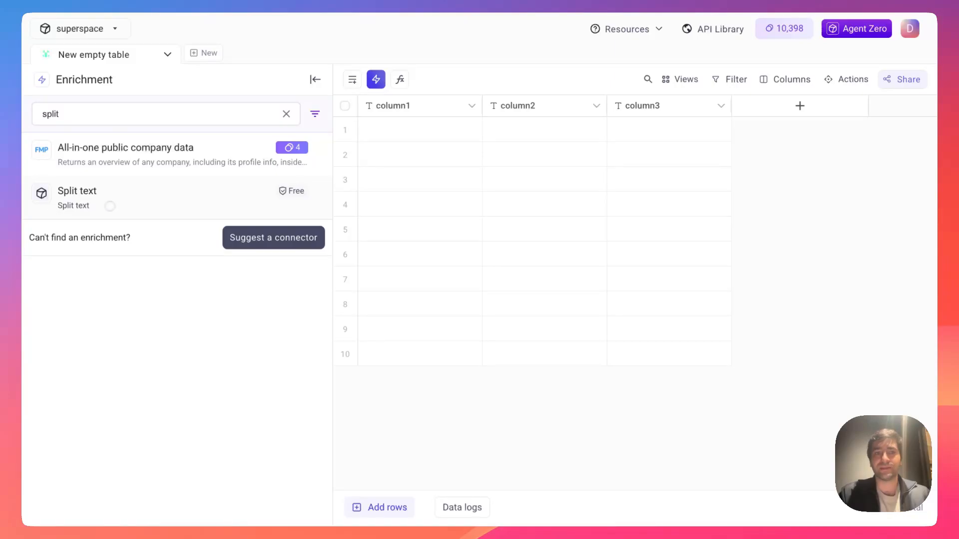
pyautogui.click(110, 206)
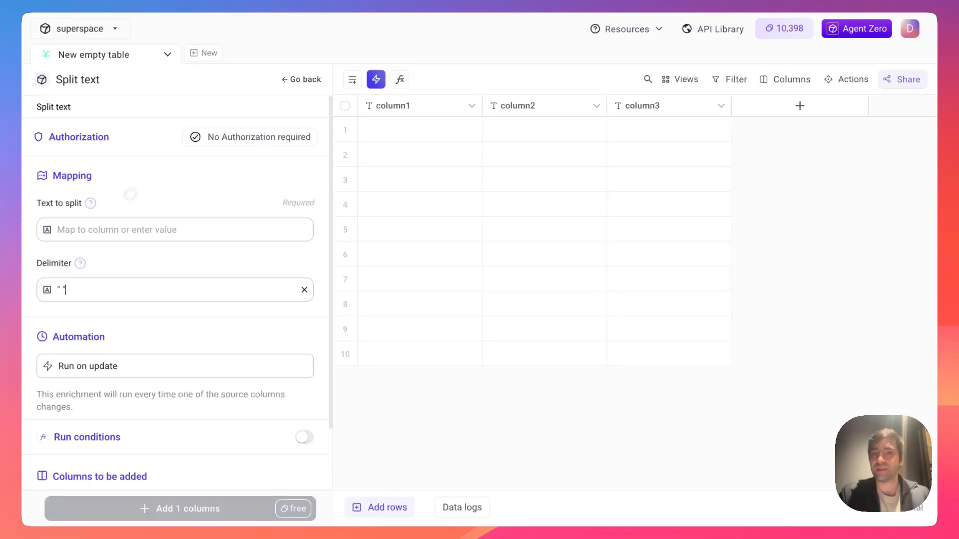
# - Enter a person's full name in row 1 of column1
pyautogui.click(385, 131)
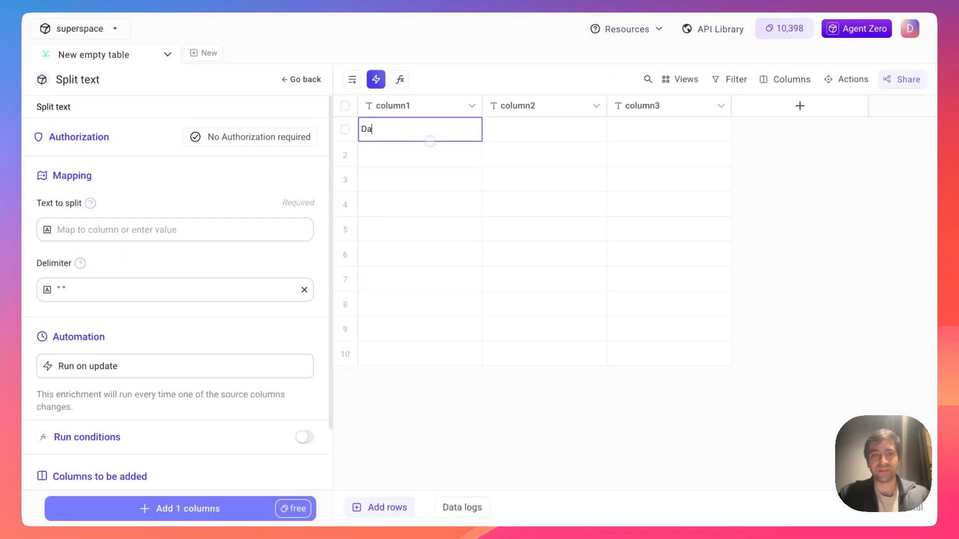
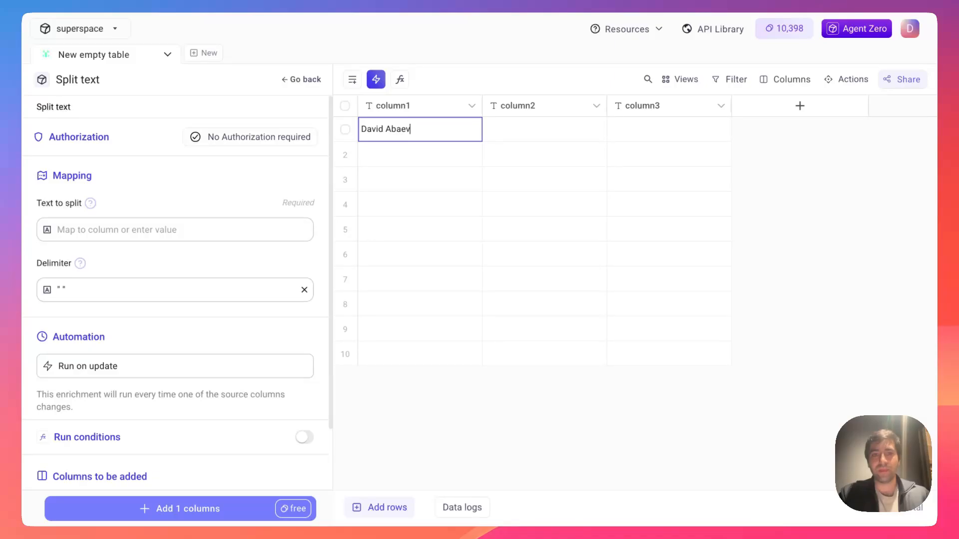
pyautogui.press('Return')
pyautogui.click(463, 81)
# - Split column1 on a space delimiter and add the Split text column
pyautogui.click(197, 238)
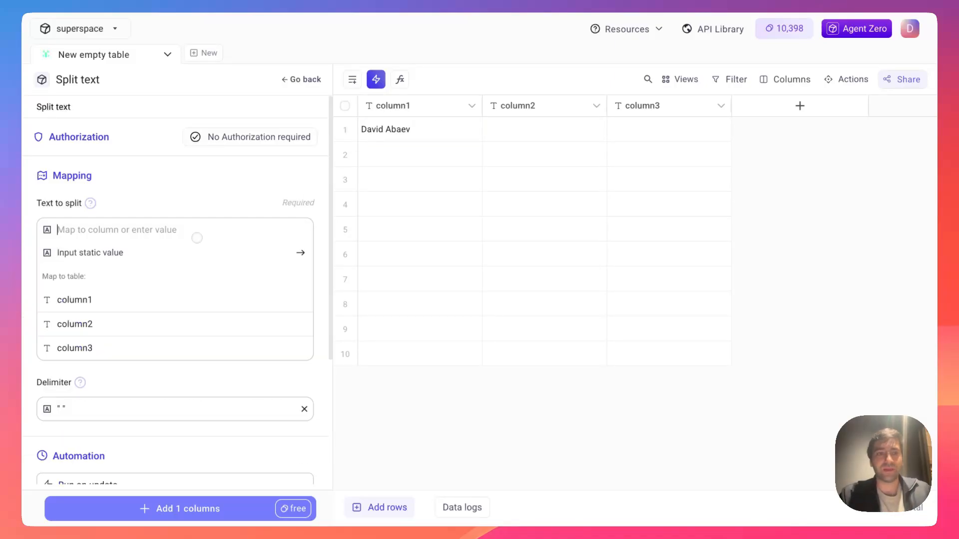
pyautogui.click(138, 300)
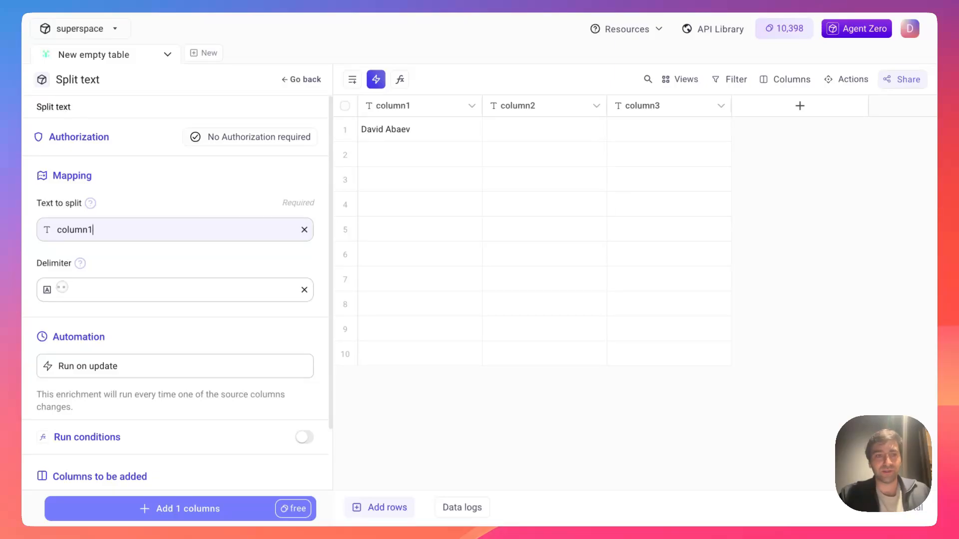
pyautogui.click(60, 290)
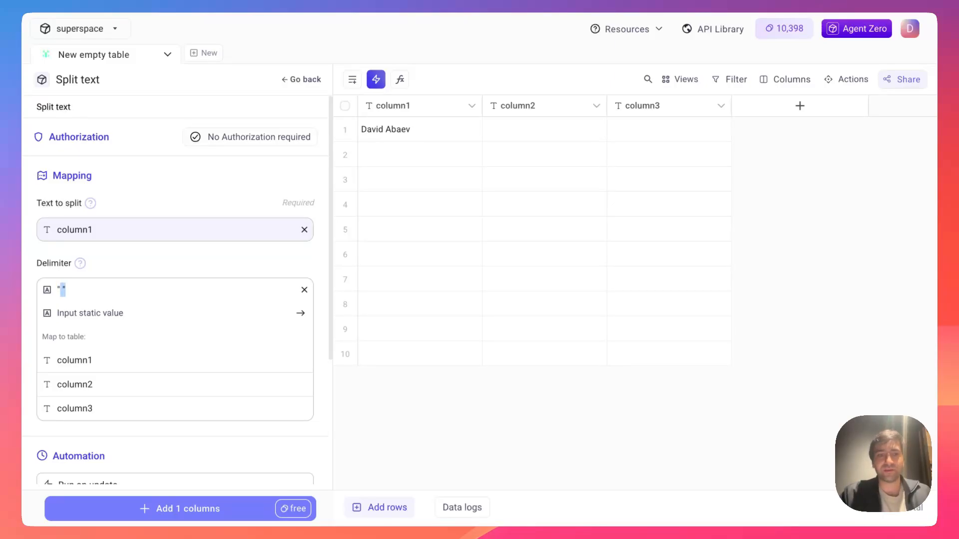
pyautogui.press('BackSpace')
pyautogui.write(',')
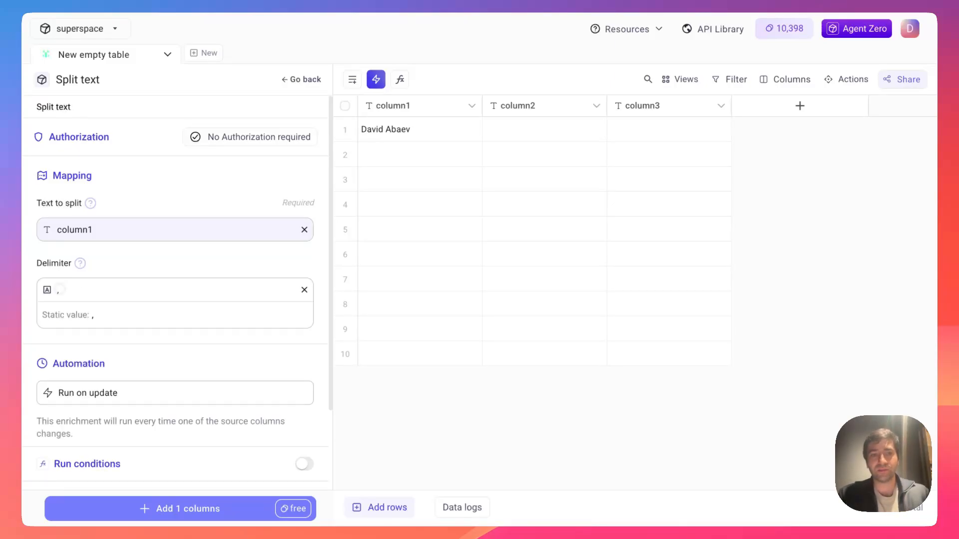
pyautogui.press('BackSpace')
pyautogui.write('-')
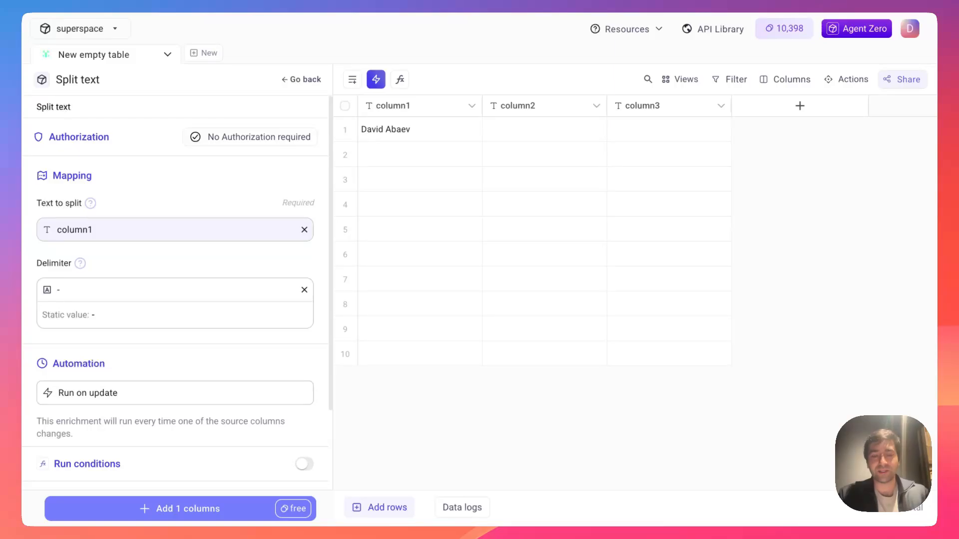
pyautogui.press('BackSpace')
pyautogui.write("'")
pyautogui.press('BackSpace')
pyautogui.write('"')
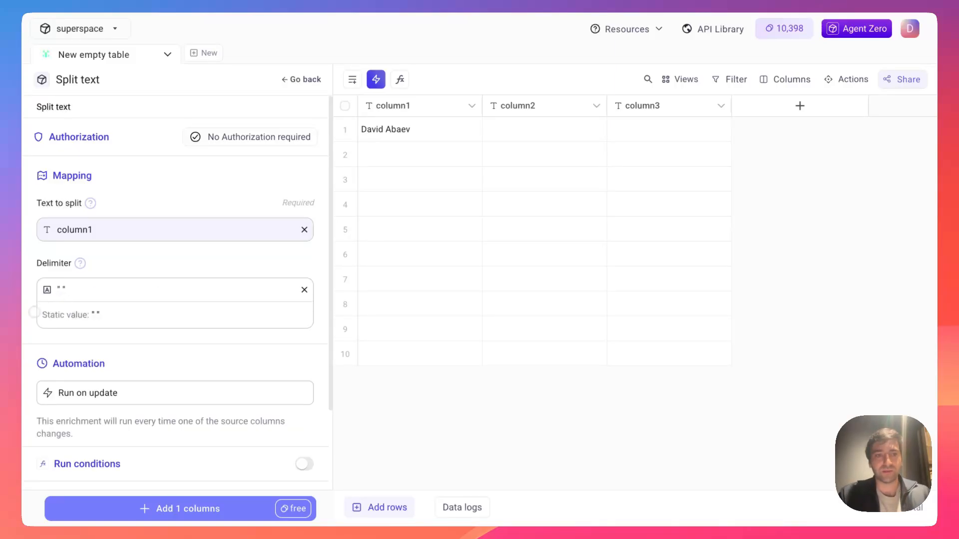
pyautogui.click(67, 315)
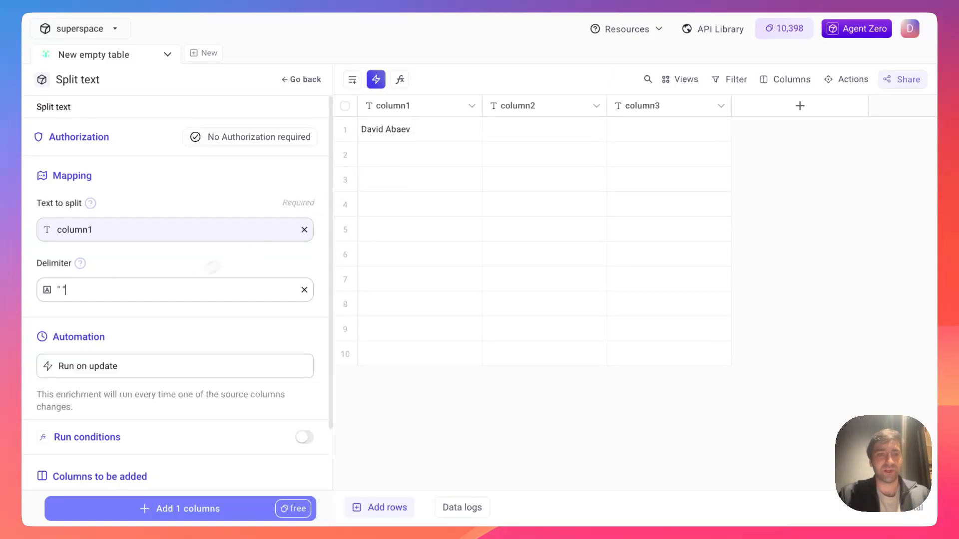
pyautogui.scroll(-2, 175, 280)
pyautogui.click(146, 510)
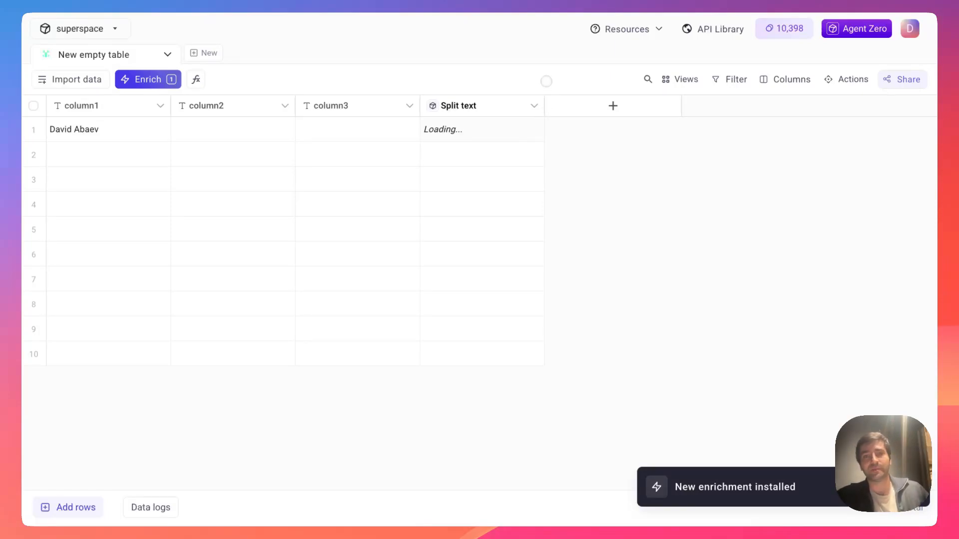
# - Create FN and LN columns from the first and last split name parts
pyautogui.moveTo(544, 106); pyautogui.dragTo(549, 106)
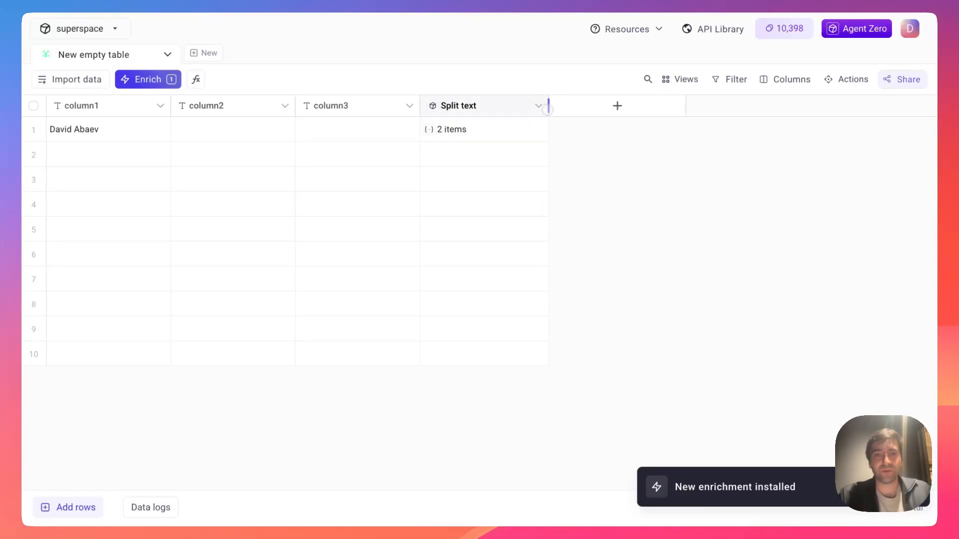
pyautogui.click(460, 129)
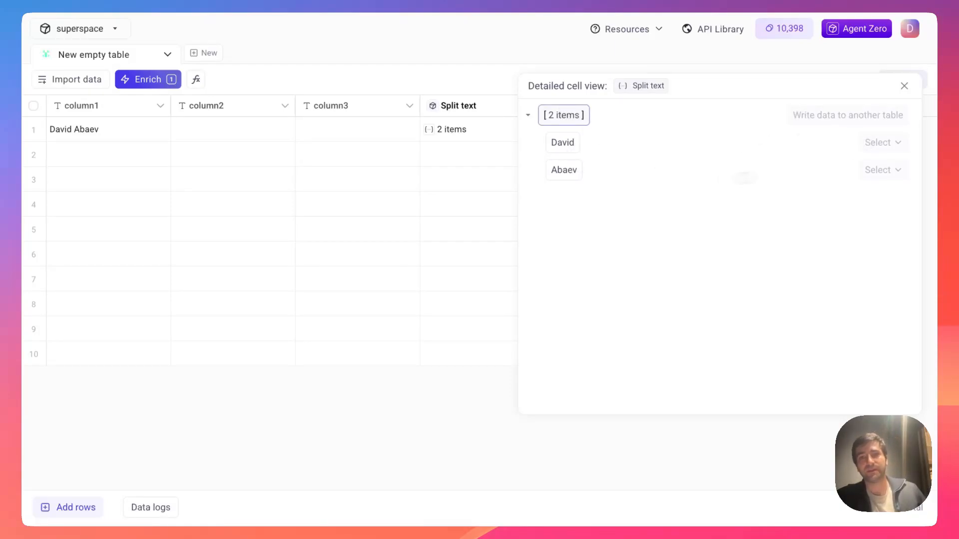
pyautogui.click(881, 170)
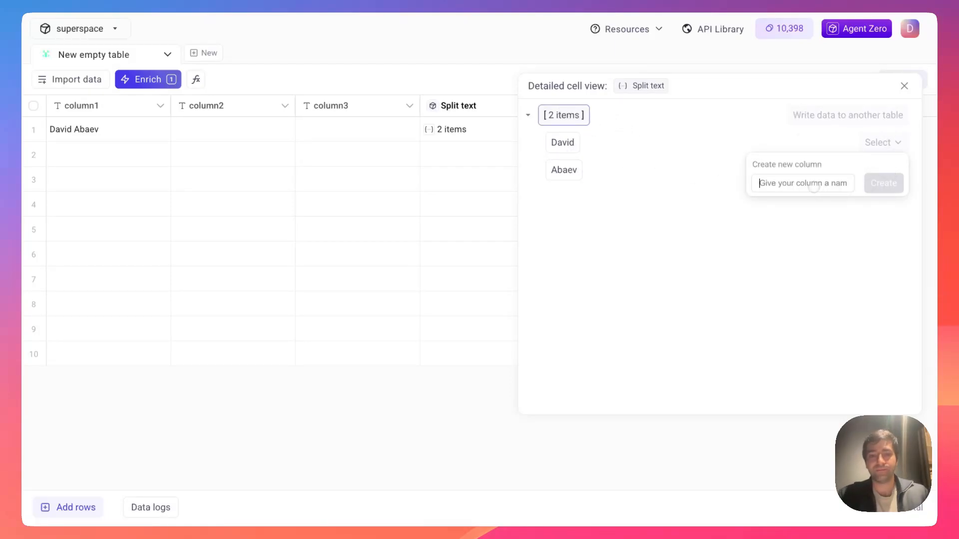
pyautogui.write('FN')
pyautogui.click(873, 184)
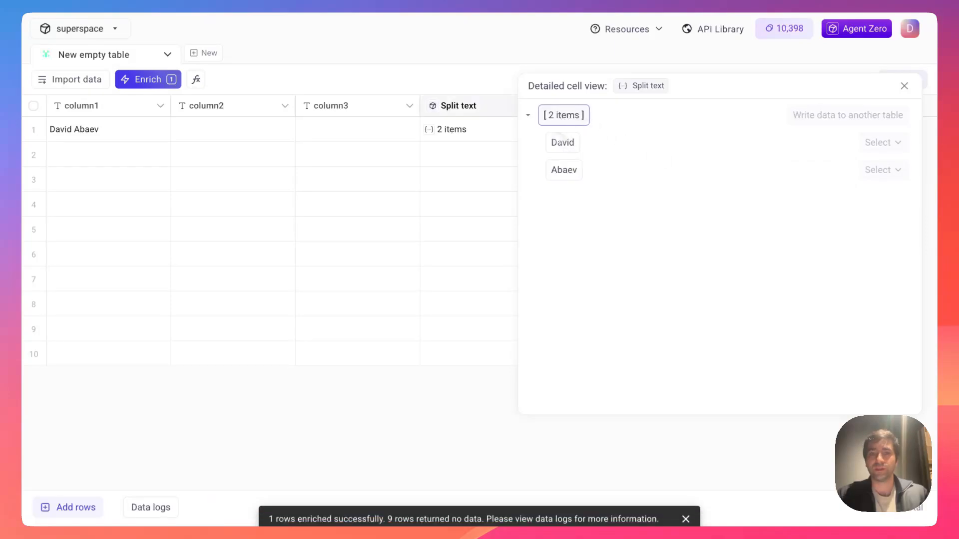
pyautogui.click(882, 170)
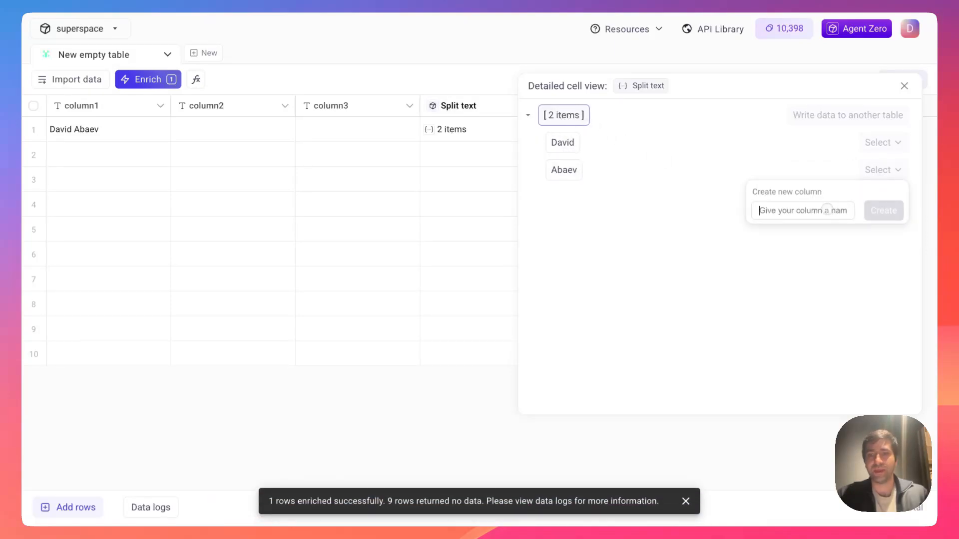
pyautogui.write('LN')
pyautogui.click(883, 210)
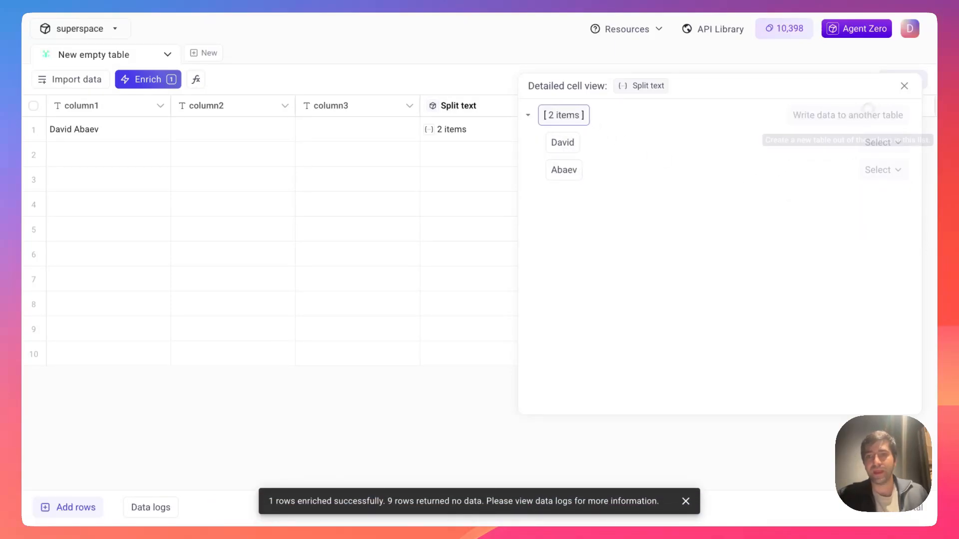
pyautogui.click(903, 86)
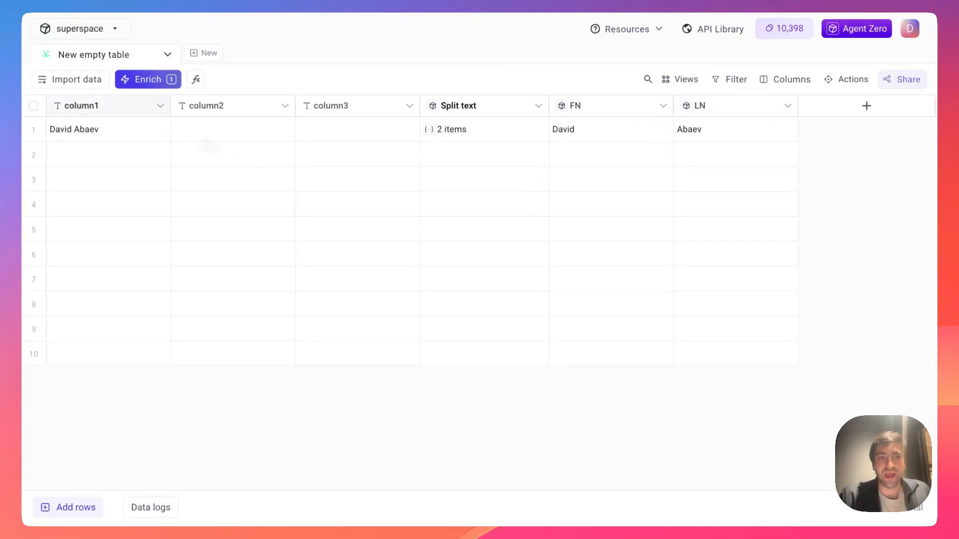
# - Append 'JR' to row 1's name and verify Split text now returns three items
pyautogui.click(141, 129)
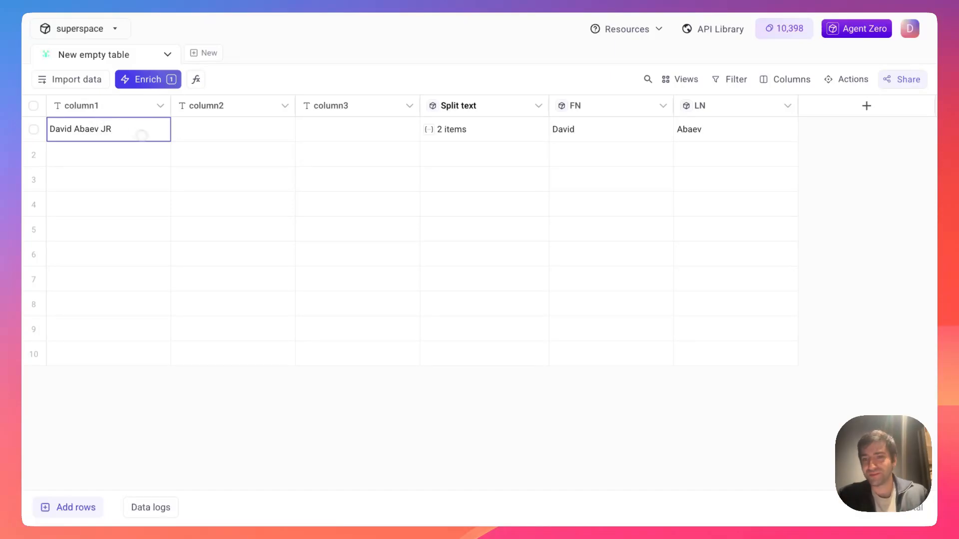
pyautogui.press('Return')
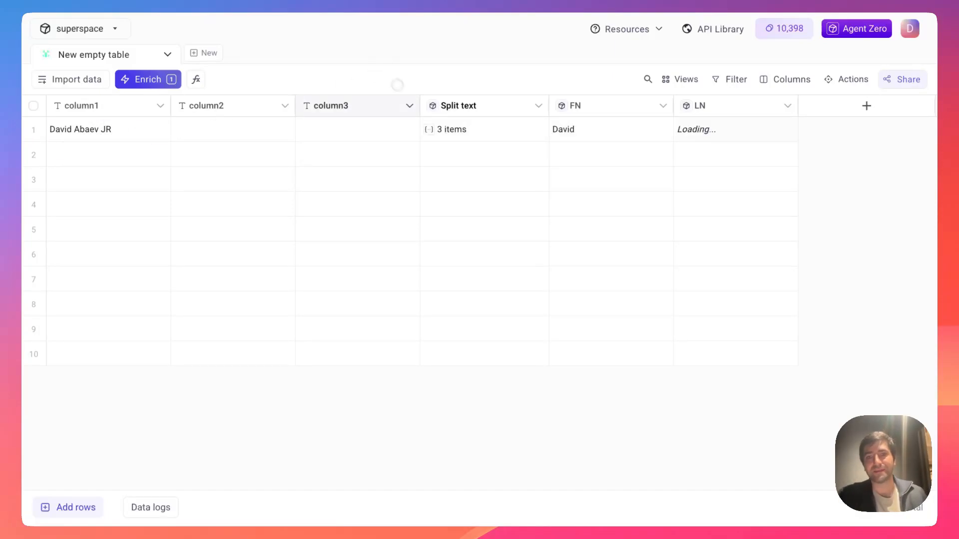
pyautogui.click(472, 131)
pyautogui.click(538, 117)
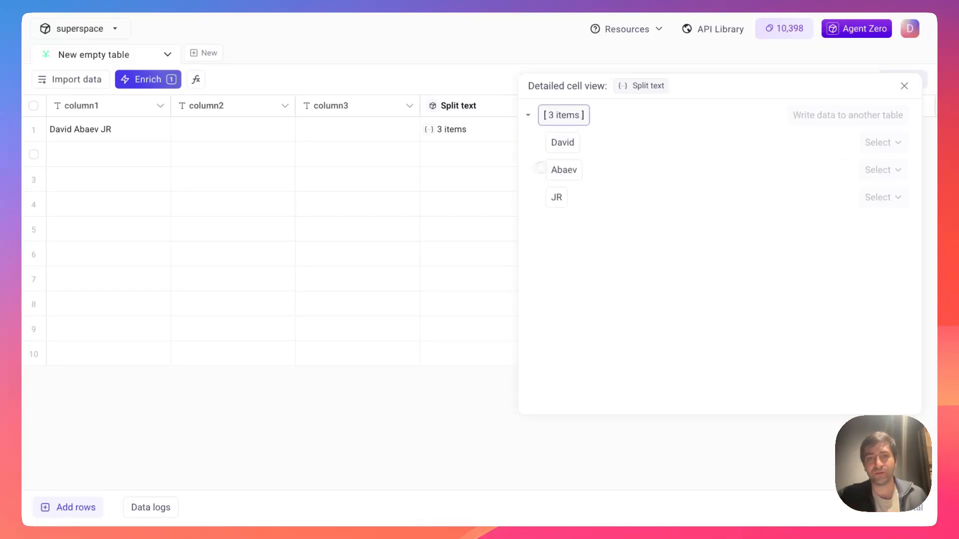
pyautogui.click(904, 87)
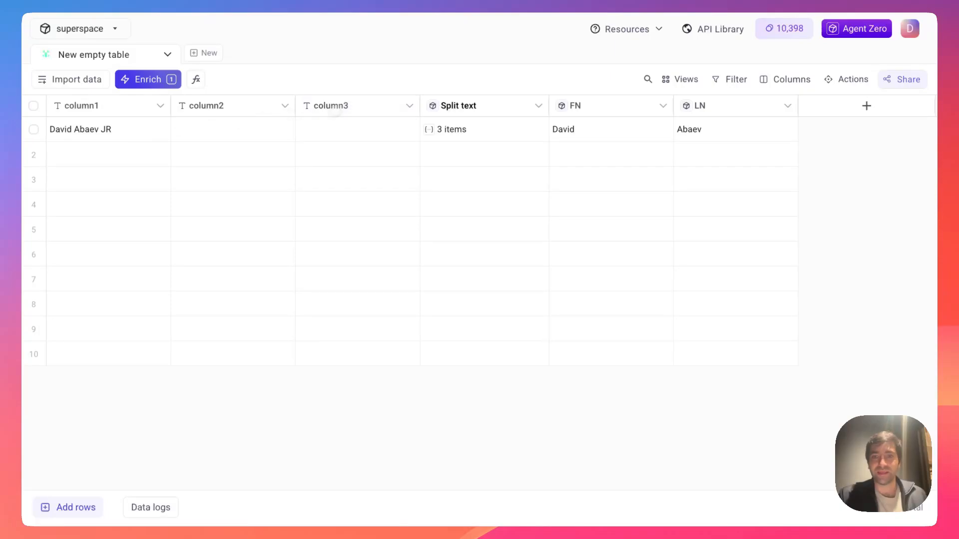
pyautogui.click(139, 80)
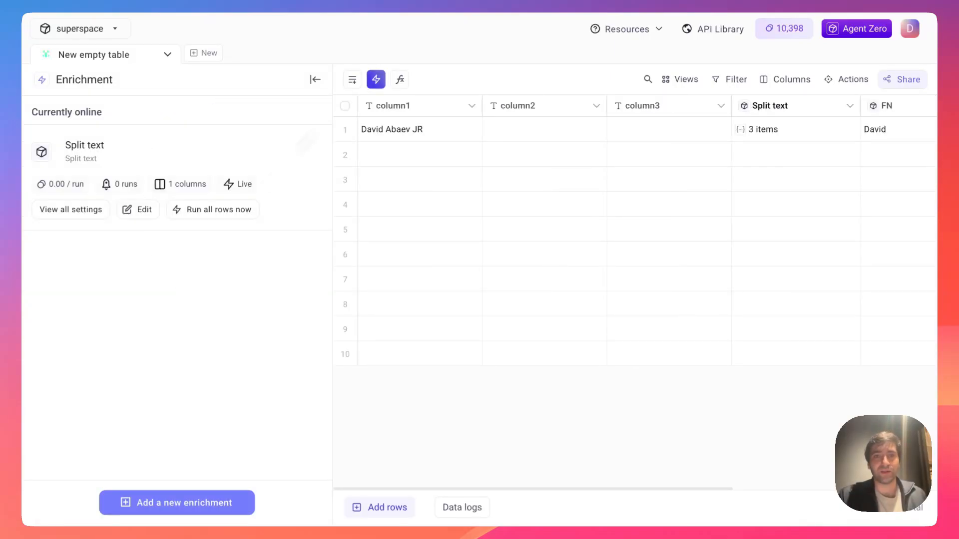
# - Start an Excel formula enrichment and browse the @ function list
pyautogui.click(400, 79)
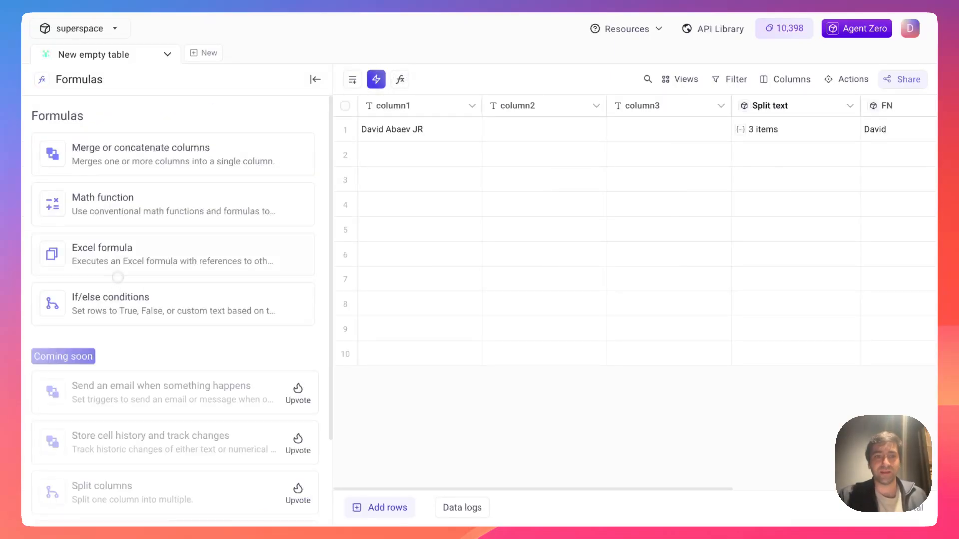
pyautogui.click(118, 268)
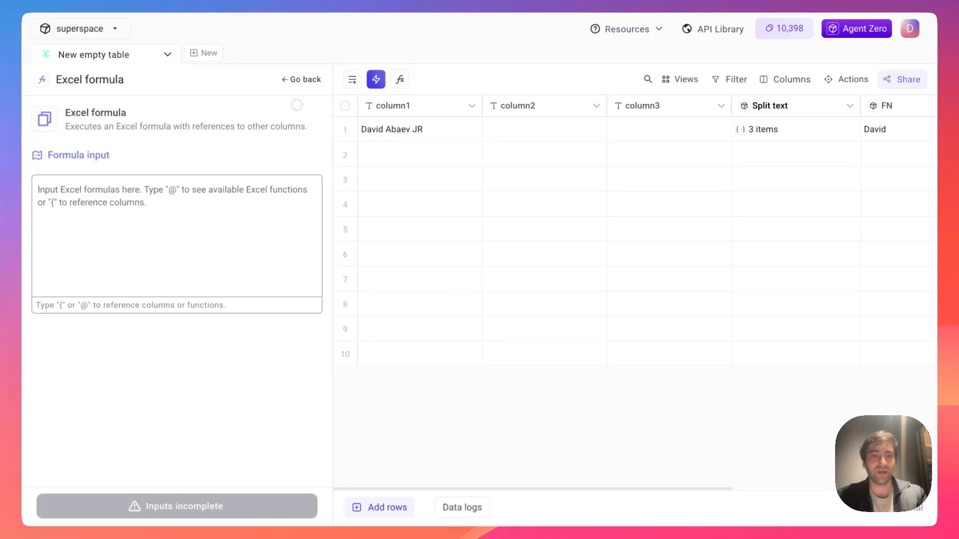
pyautogui.click(191, 158)
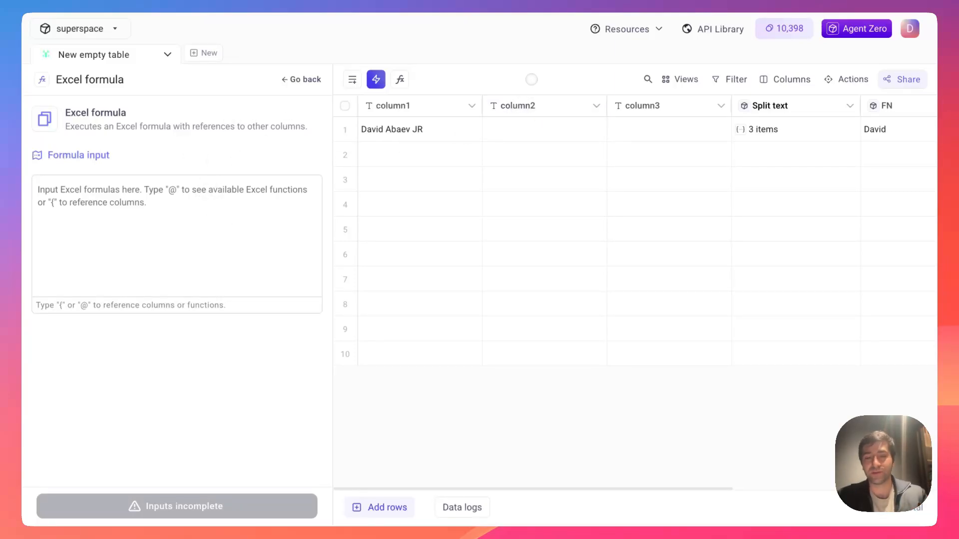
pyautogui.click(170, 204)
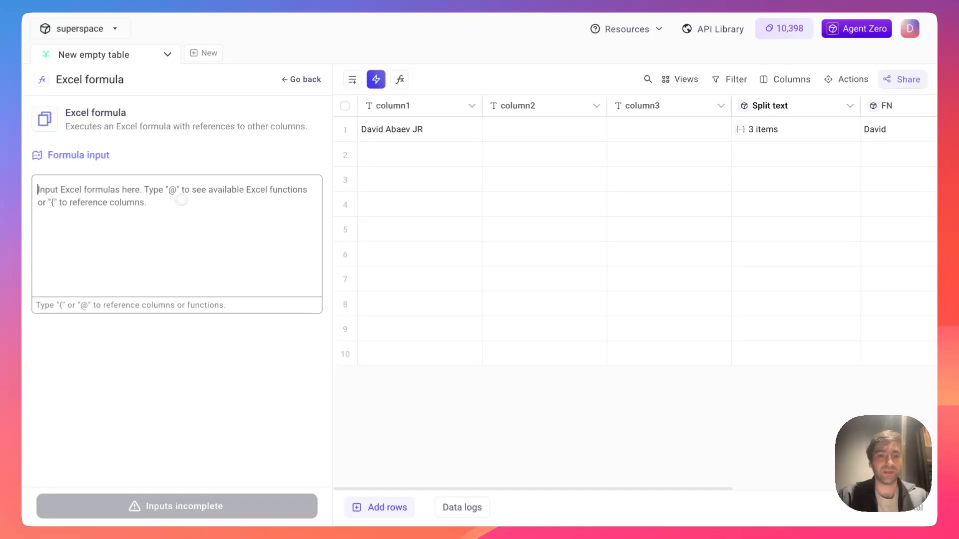
pyautogui.write('@')
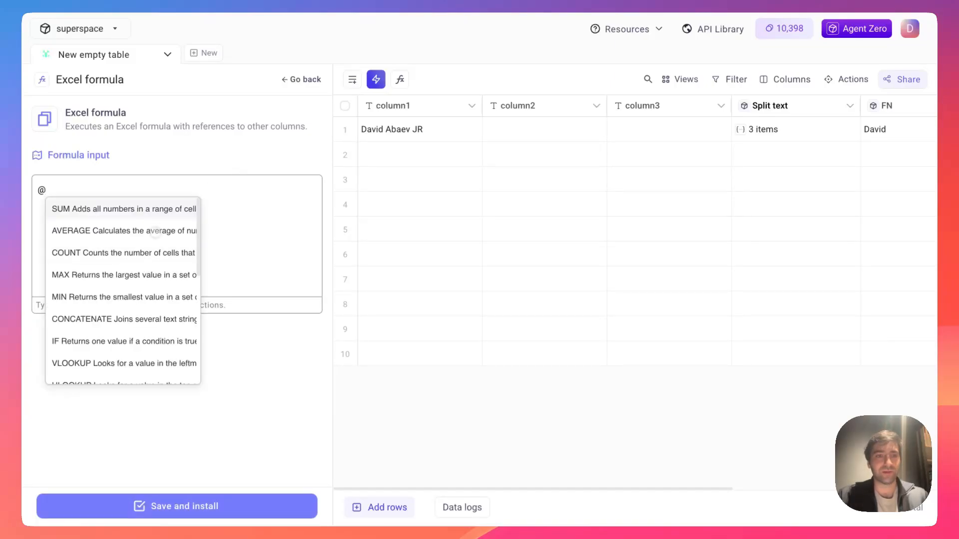
pyautogui.scroll(-3, 123, 290)
pyautogui.scroll(-4, 153, 268)
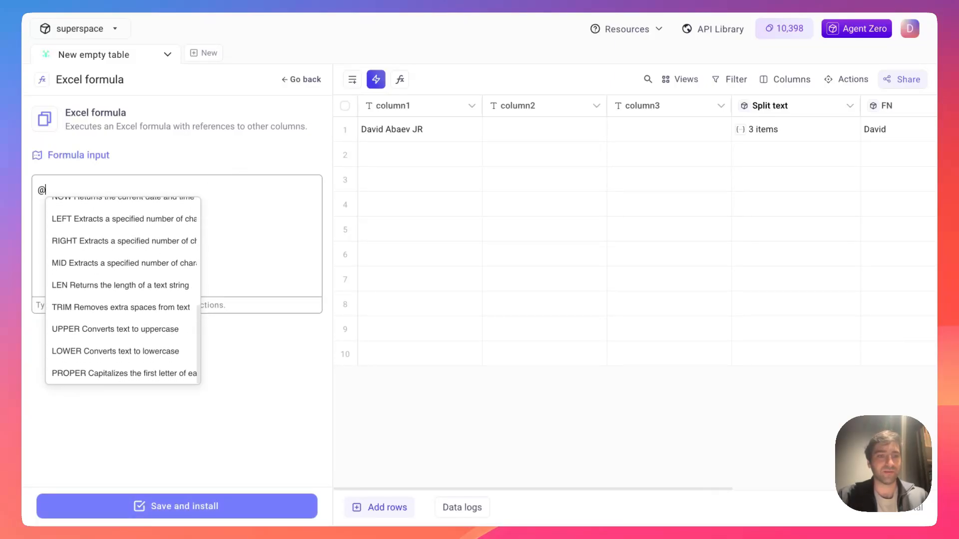
pyautogui.scroll(1, 153, 268)
pyautogui.scroll(5, 153, 268)
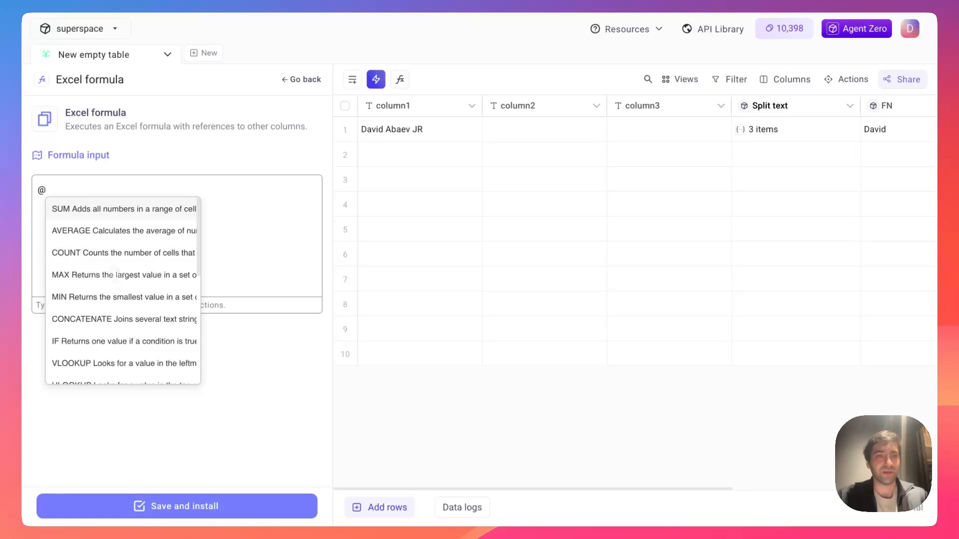
pyautogui.scroll(-1, 98, 284)
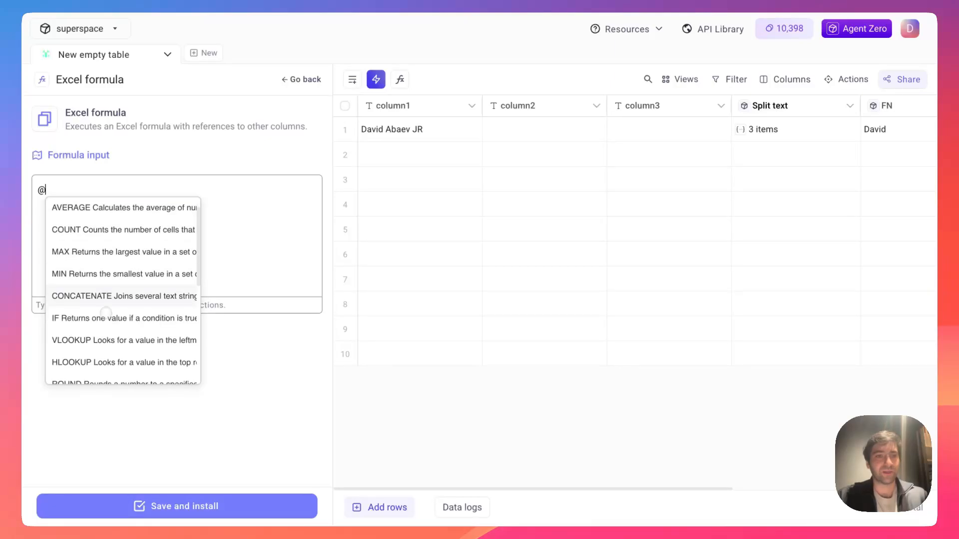
pyautogui.scroll(-3, 110, 331)
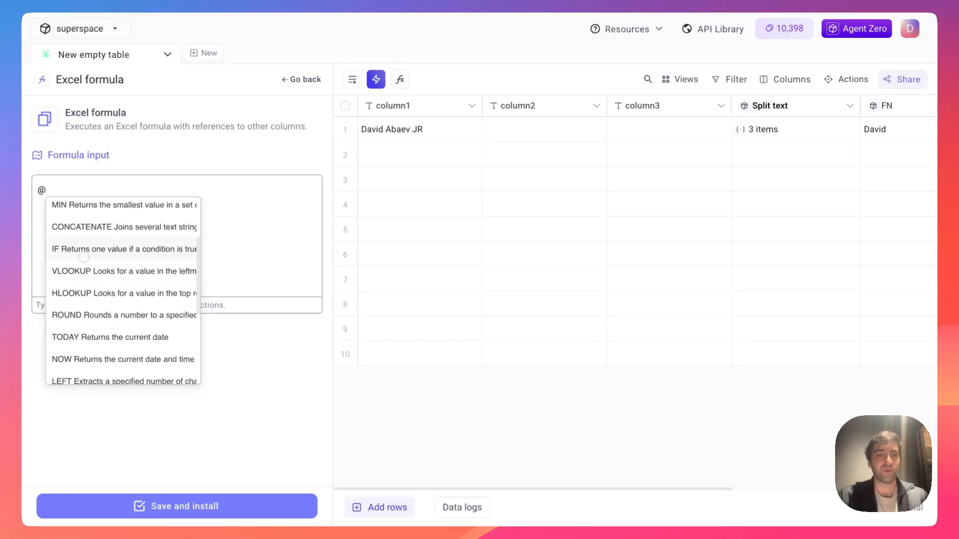
pyautogui.scroll(-2, 96, 369)
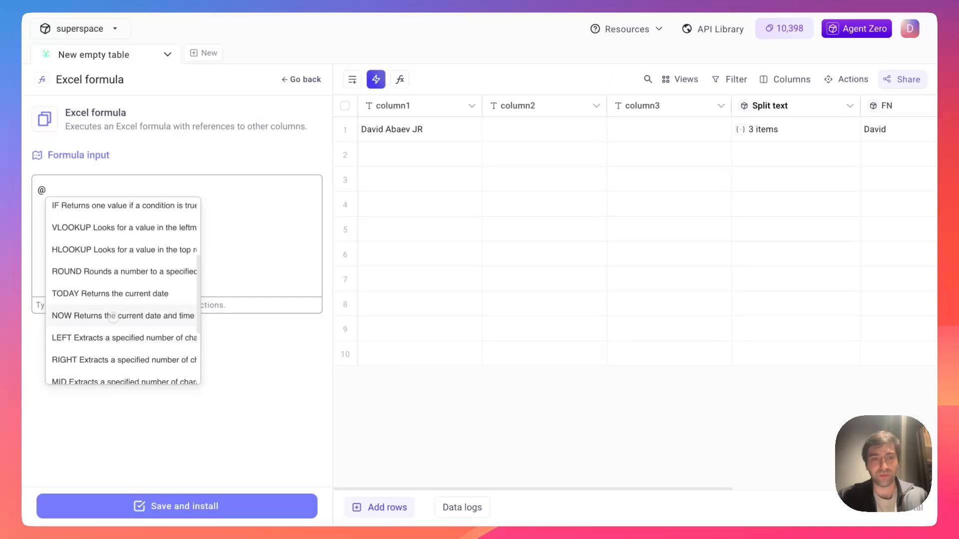
pyautogui.scroll(2, 115, 299)
pyautogui.scroll(2, 111, 269)
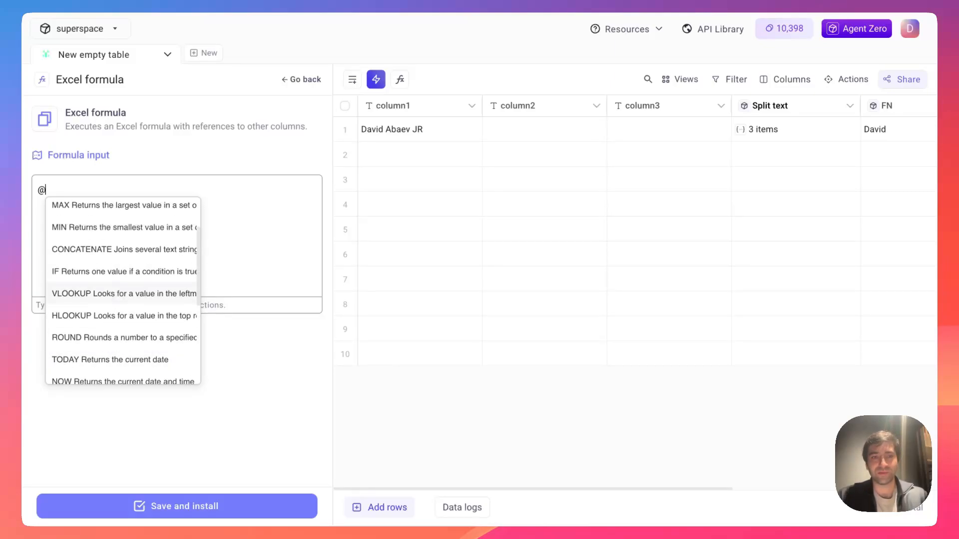
# - Write an IF on column1 matching the full name, returning 'Hi' greeting else 'Bye', and install it
pyautogui.click(107, 280)
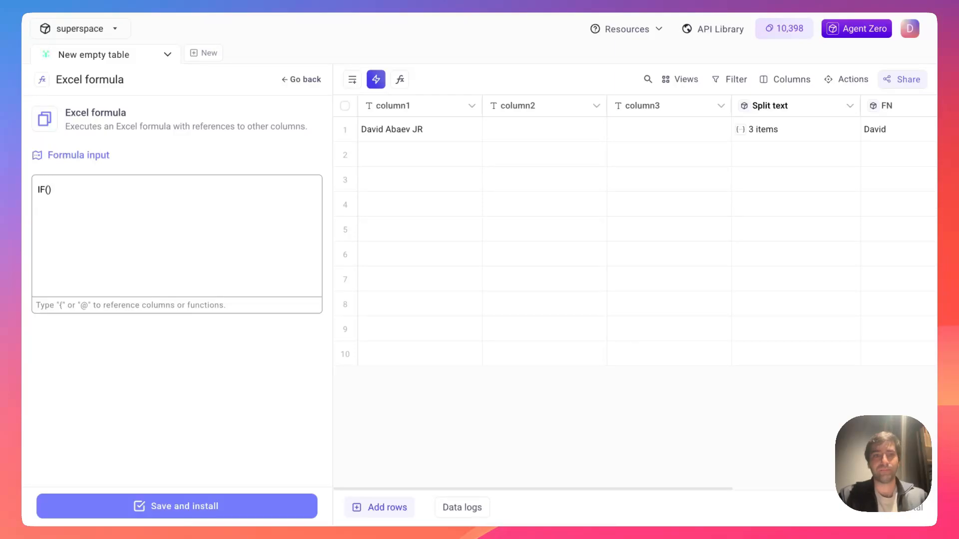
pyautogui.write('{')
pyautogui.click(59, 208)
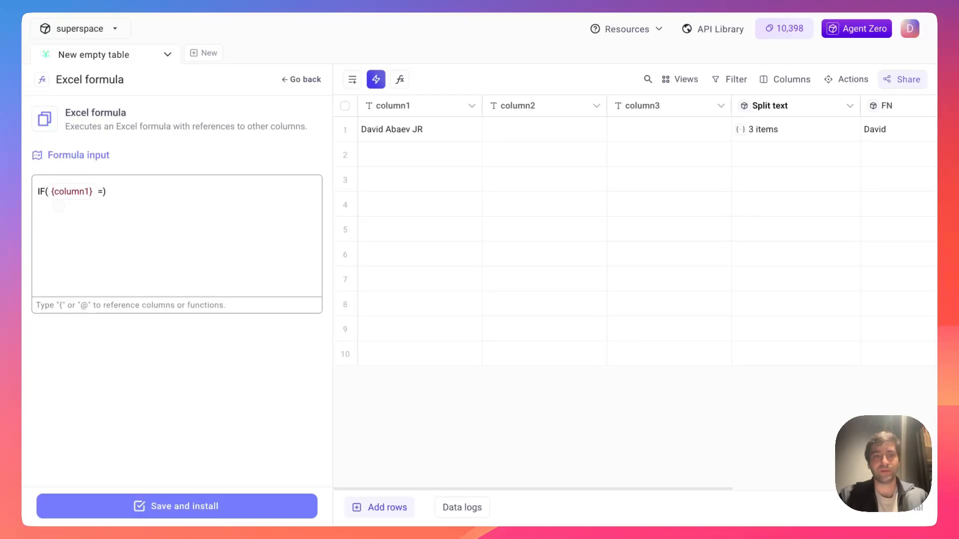
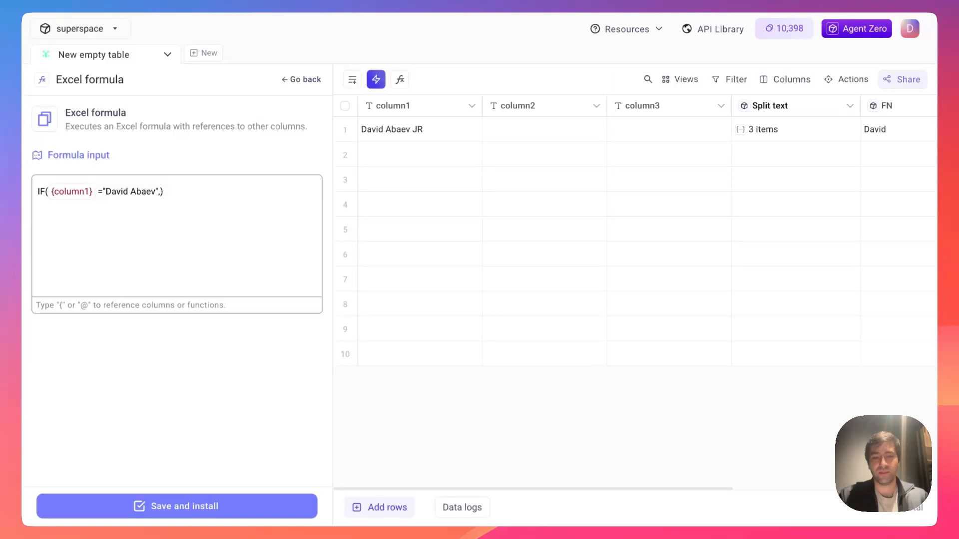
pyautogui.write('"H')
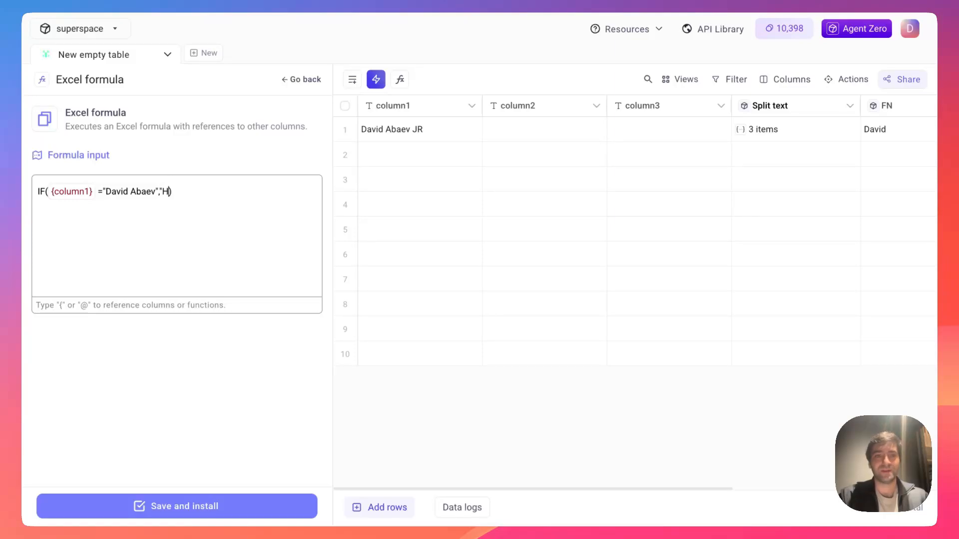
pyautogui.write('i David"')
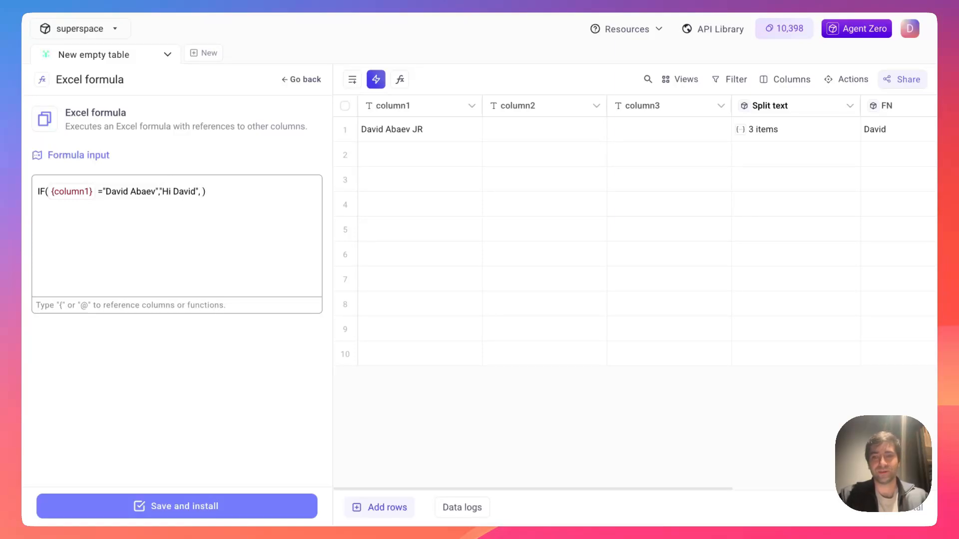
pyautogui.write(', "Bye David')
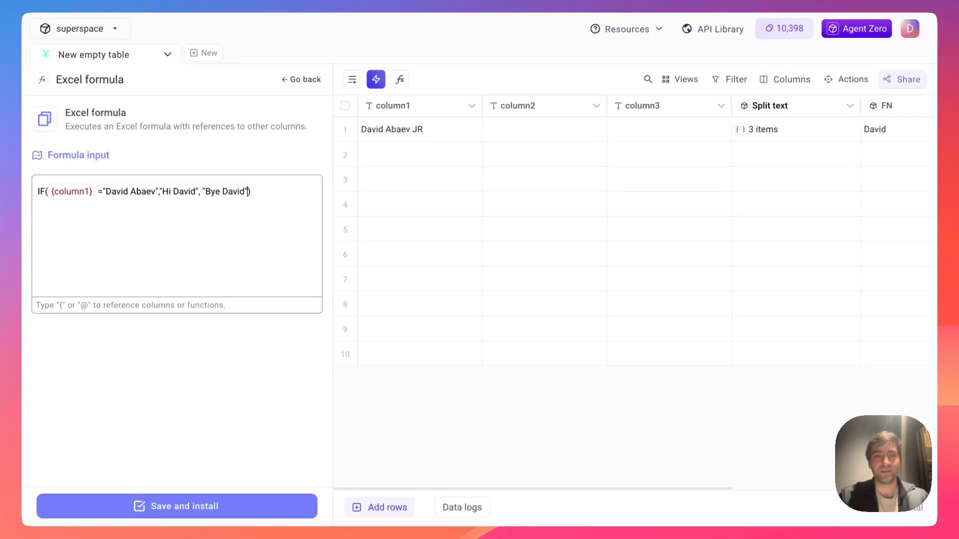
pyautogui.write('"')
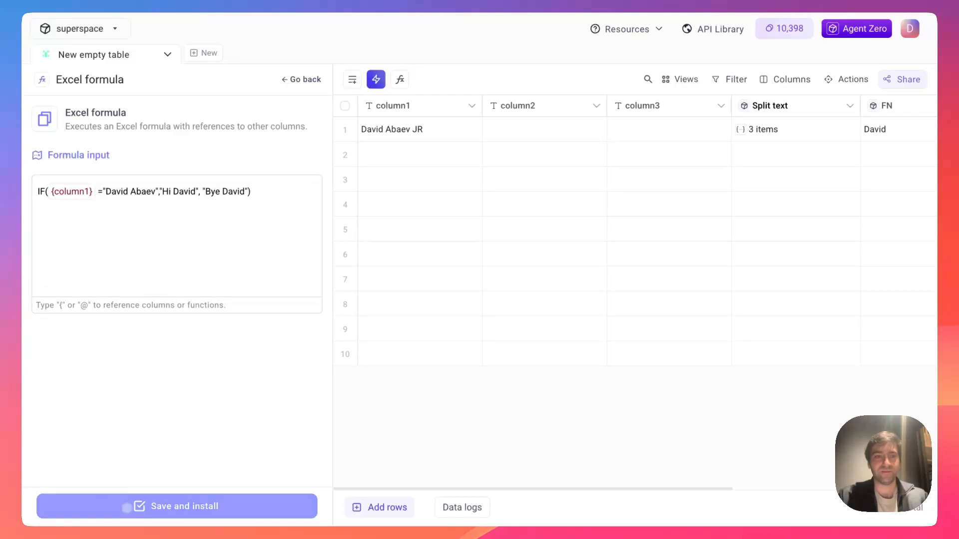
pyautogui.click(125, 507)
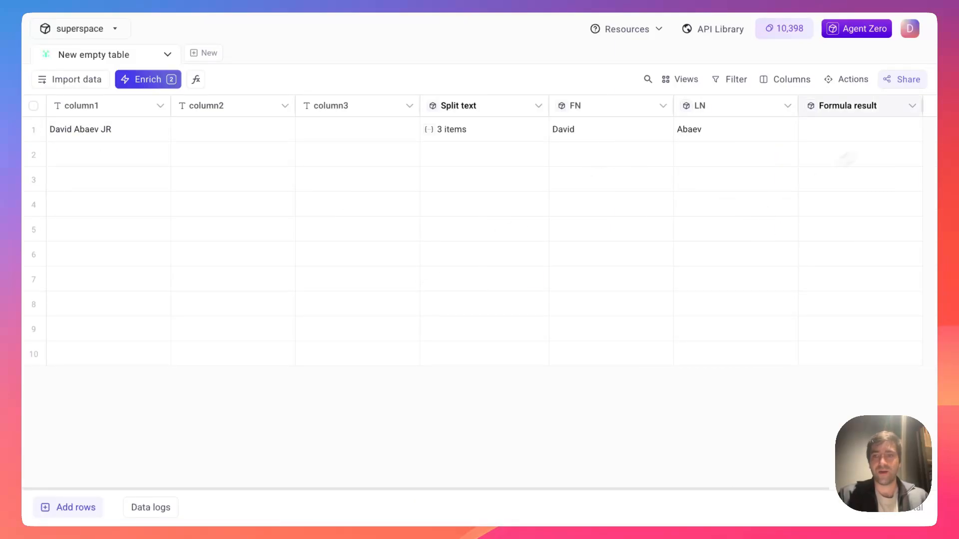
# - Remove the JR suffix from row 1's name and rerun the formula for that row
pyautogui.click(908, 129)
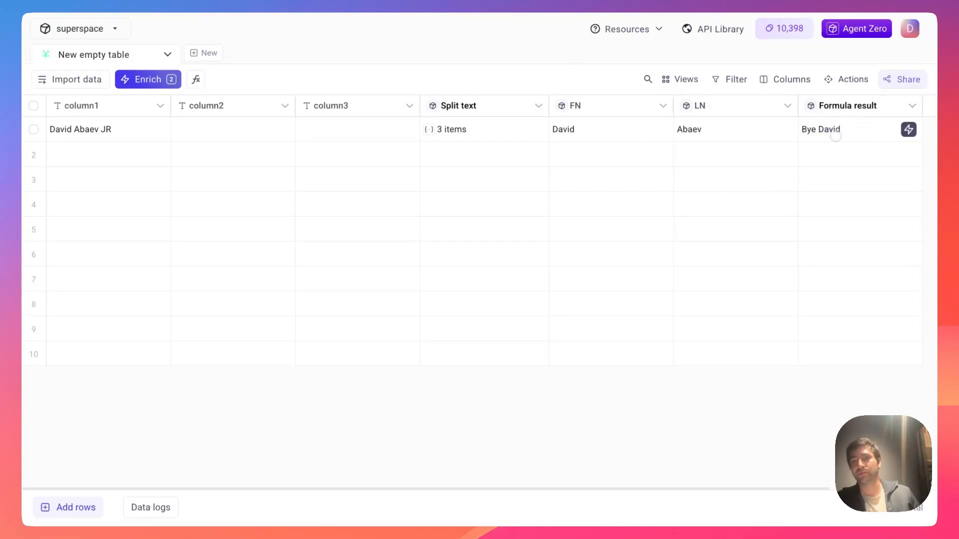
pyautogui.click(818, 132)
pyautogui.doubleClick(100, 128)
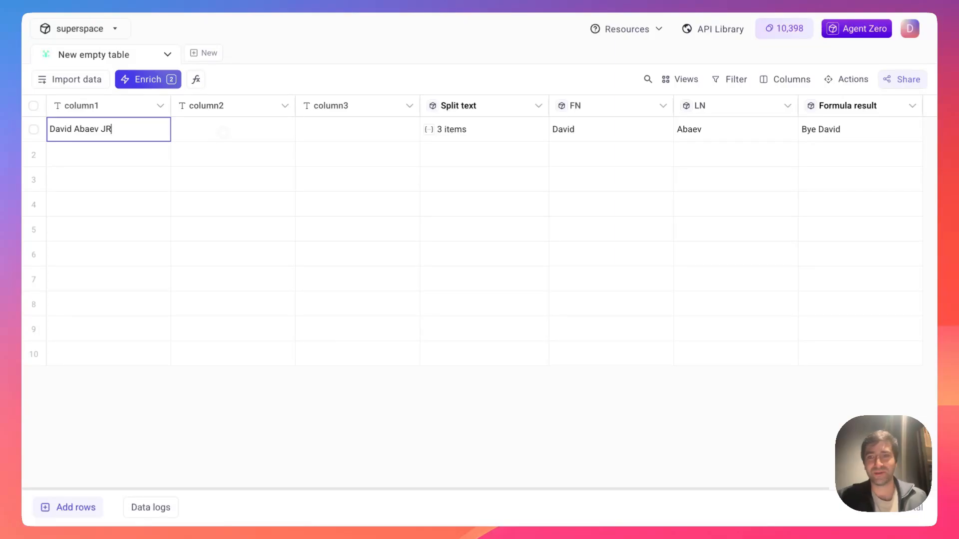
pyautogui.press('Return')
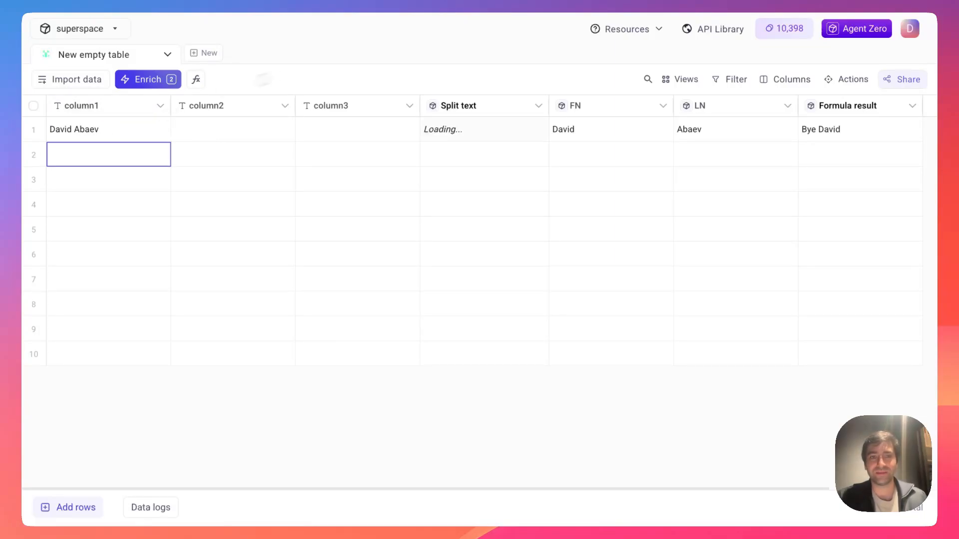
pyautogui.click(344, 82)
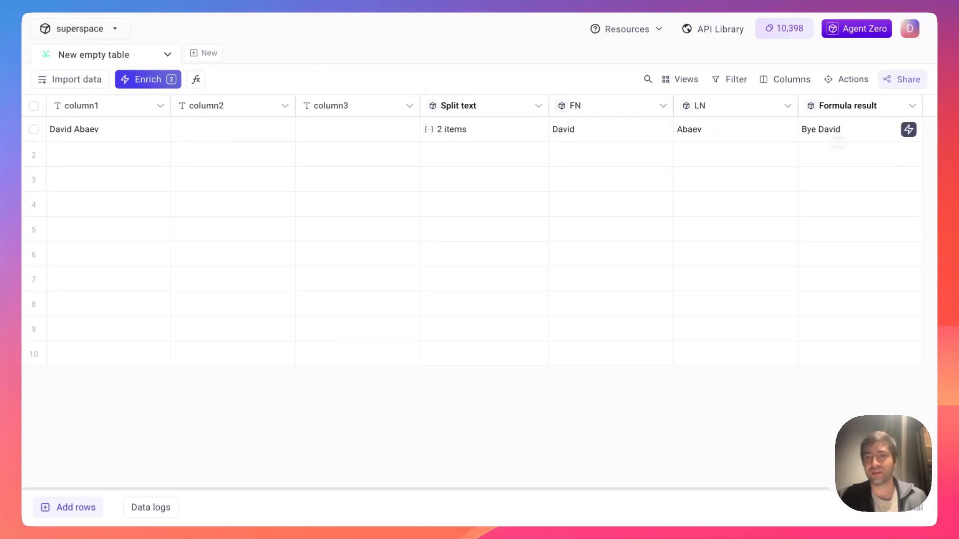
pyautogui.click(909, 130)
pyautogui.hscroll(1, 856, 151)
pyautogui.hscroll(2, 855, 151)
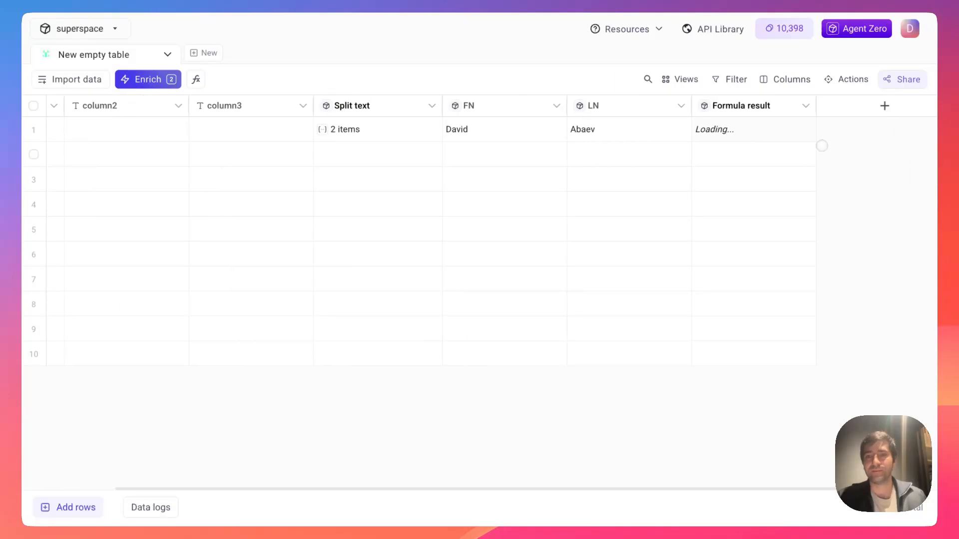
pyautogui.hscroll(-3, 671, 141)
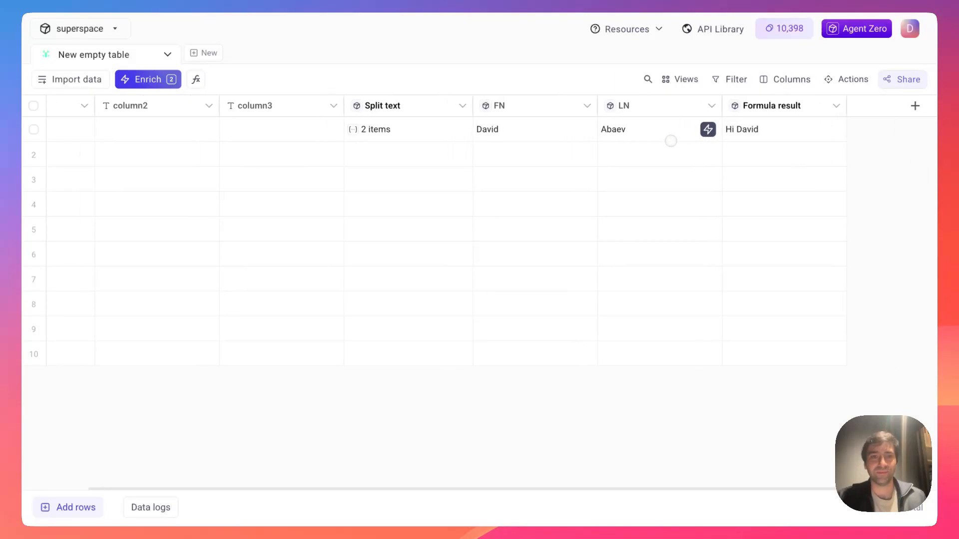
# - Open the Formula Calculator settings and delete a stray '{' from the formula
pyautogui.click(165, 83)
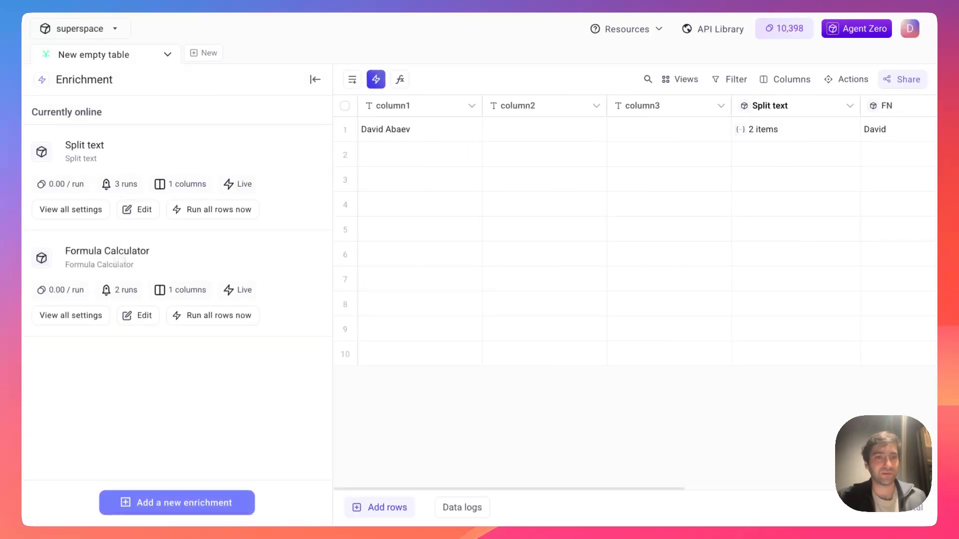
pyautogui.click(138, 315)
pyautogui.click(38, 227)
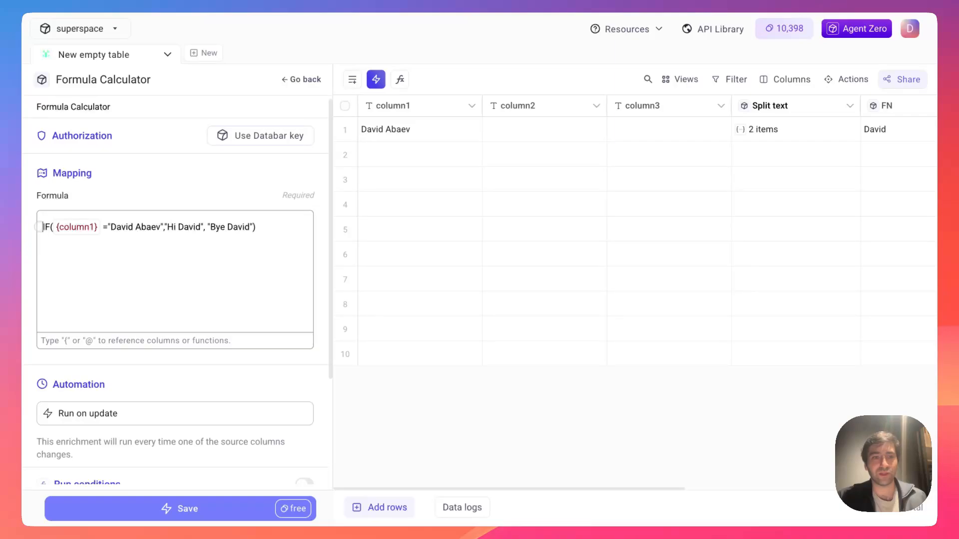
pyautogui.write('=')
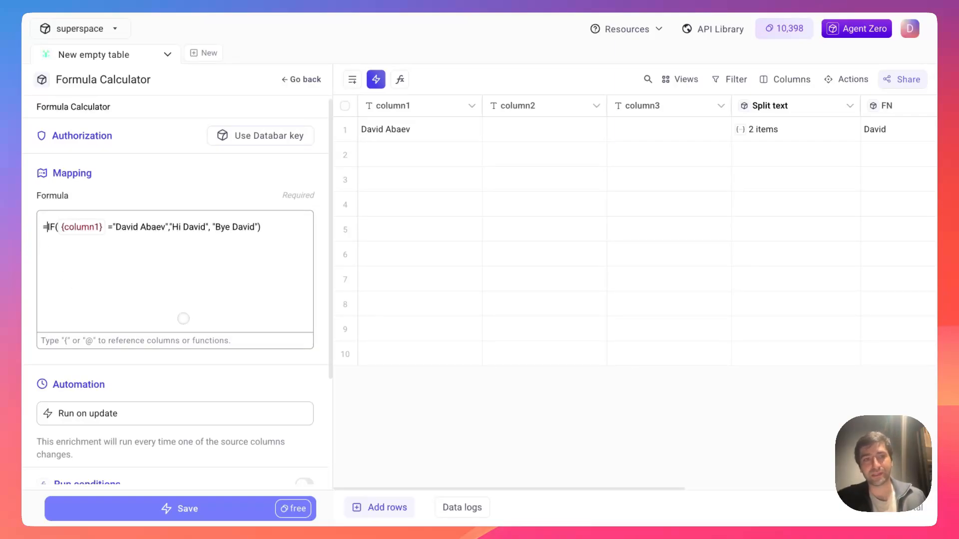
pyautogui.press('BackSpace')
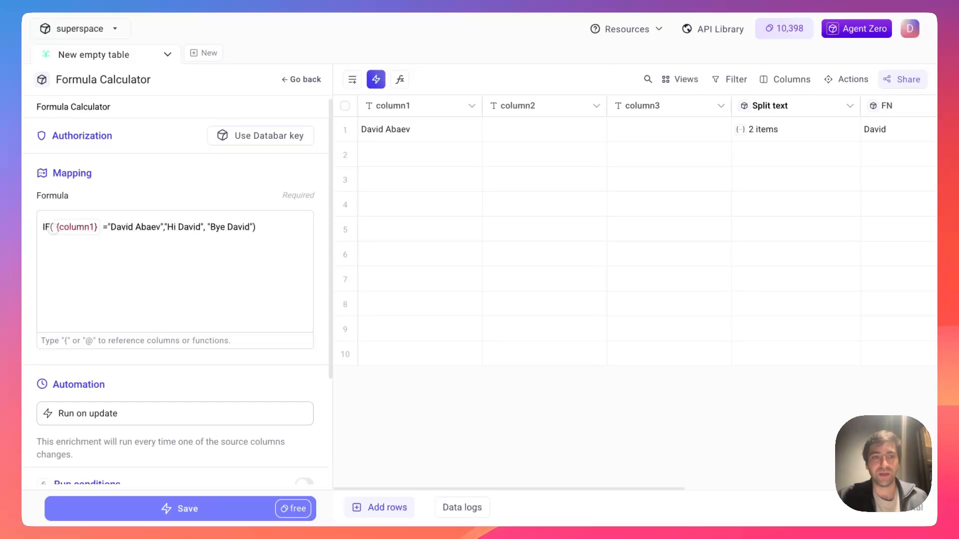
pyautogui.click(53, 228)
pyautogui.write('{')
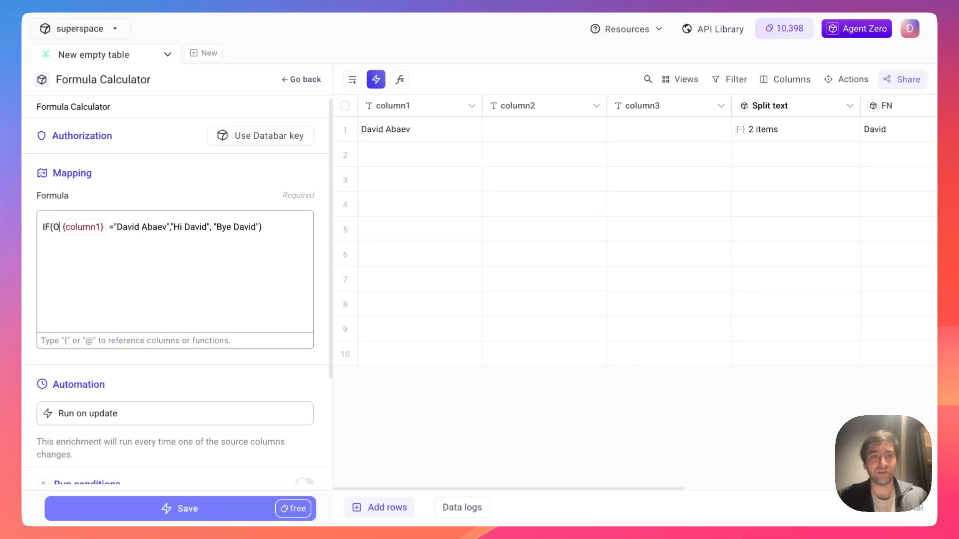
pyautogui.press('BackSpace')
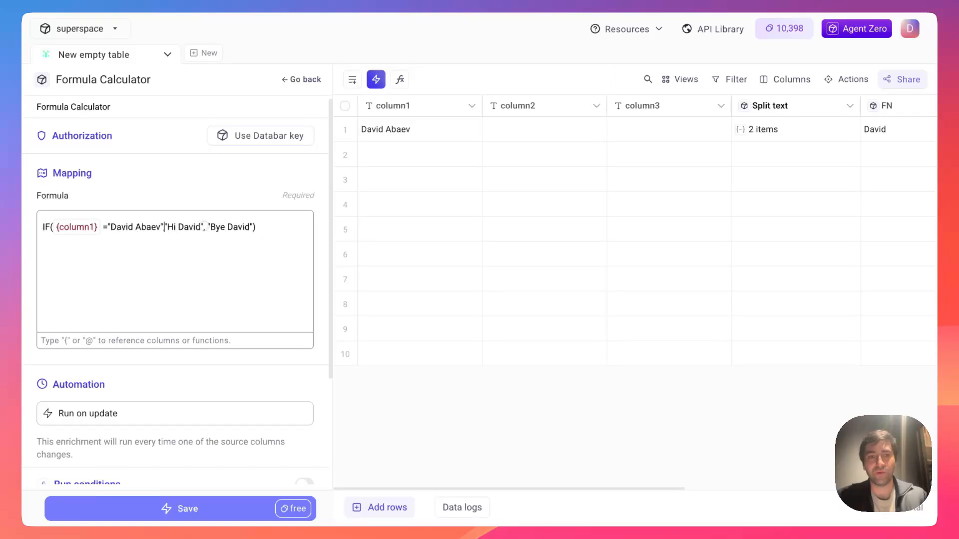
# - Leave the formula unchanged and go back to the Enrichment list
pyautogui.moveTo(205, 227); pyautogui.dragTo(164, 228)
pyautogui.click(246, 181)
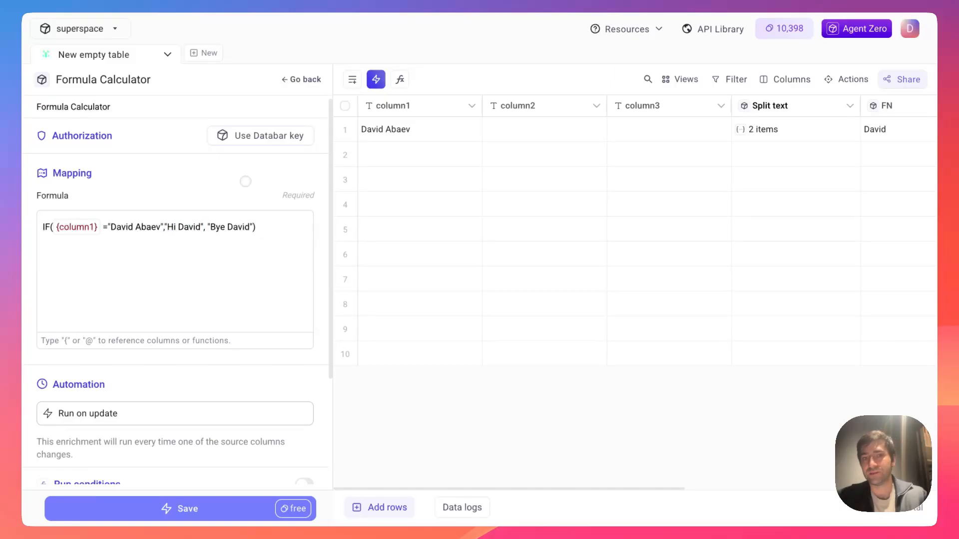
pyautogui.moveTo(305, 195); pyautogui.dragTo(248, 193)
pyautogui.click(238, 187)
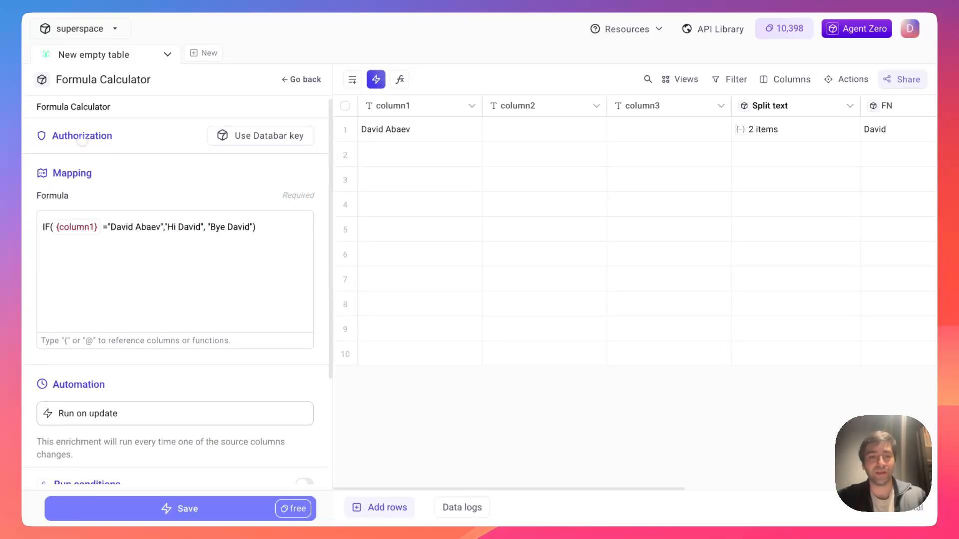
pyautogui.scroll(-1, 152, 338)
pyautogui.scroll(1, 157, 340)
pyautogui.click(313, 80)
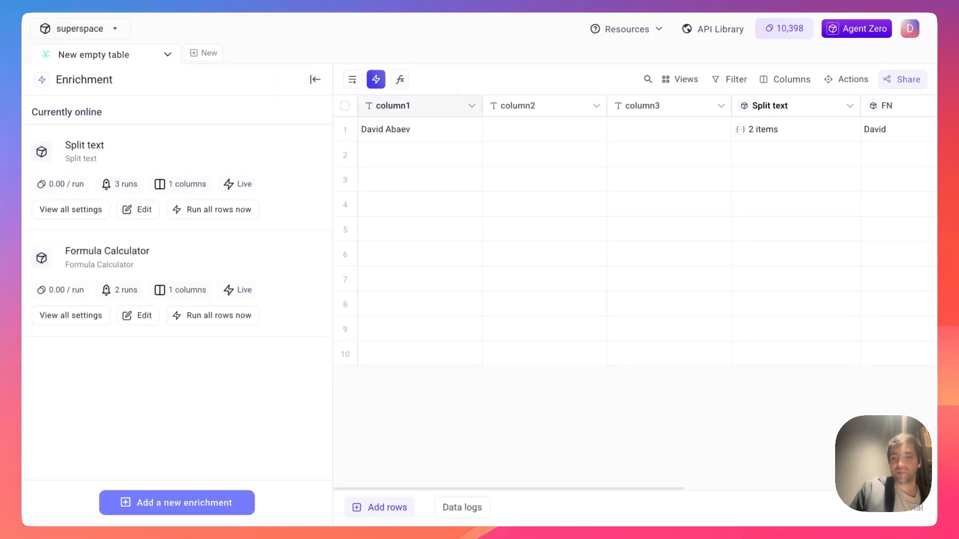
# - Collapse the Enrichment panel to show the whole table
pyautogui.click(407, 150)
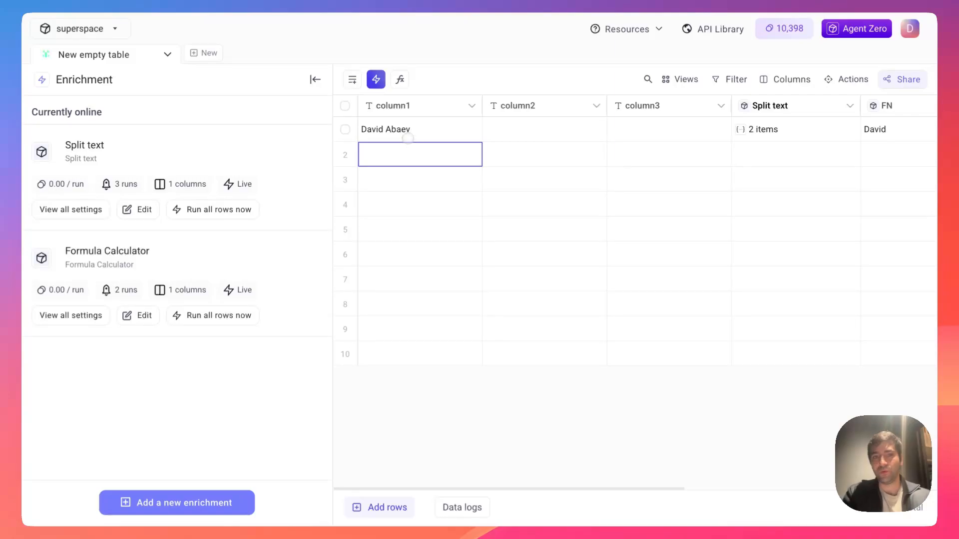
pyautogui.click(316, 80)
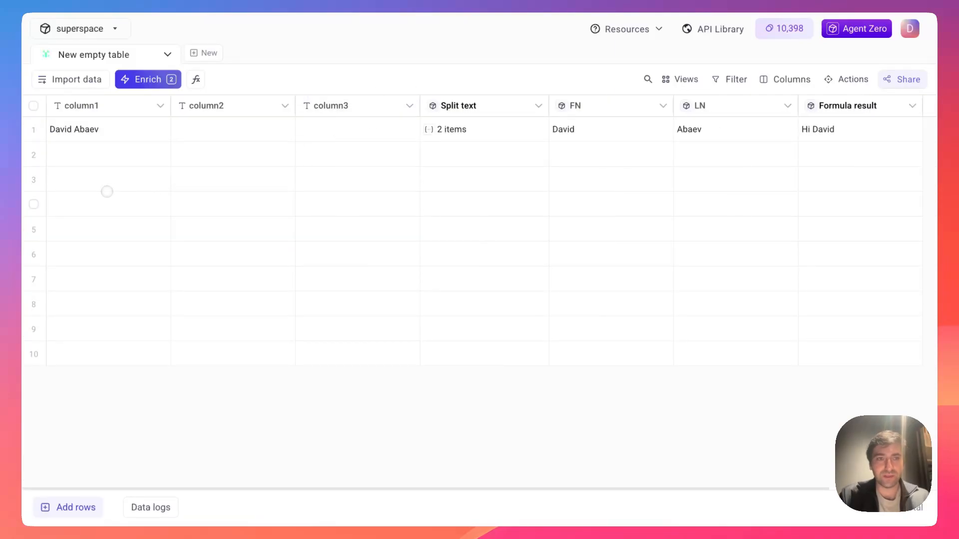
pyautogui.click(99, 153)
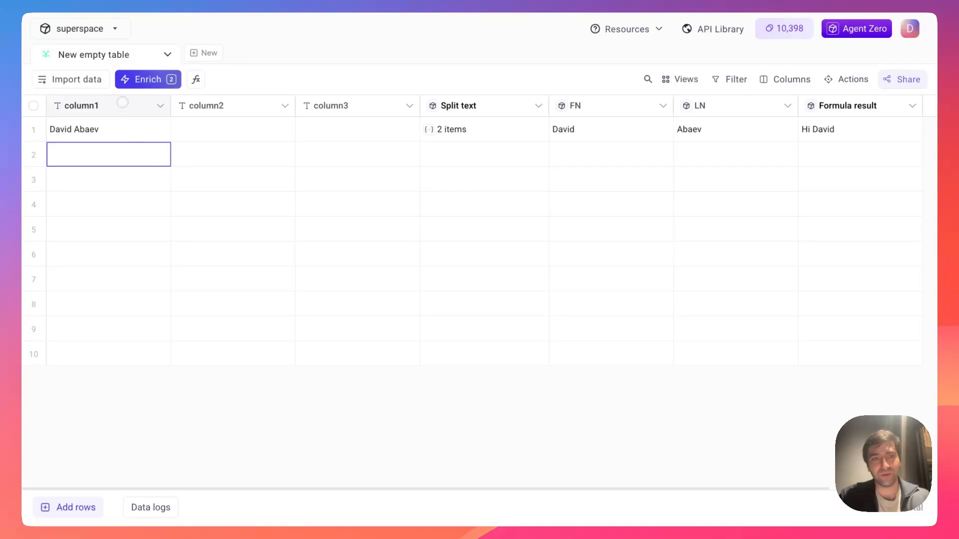
pyautogui.click(276, 62)
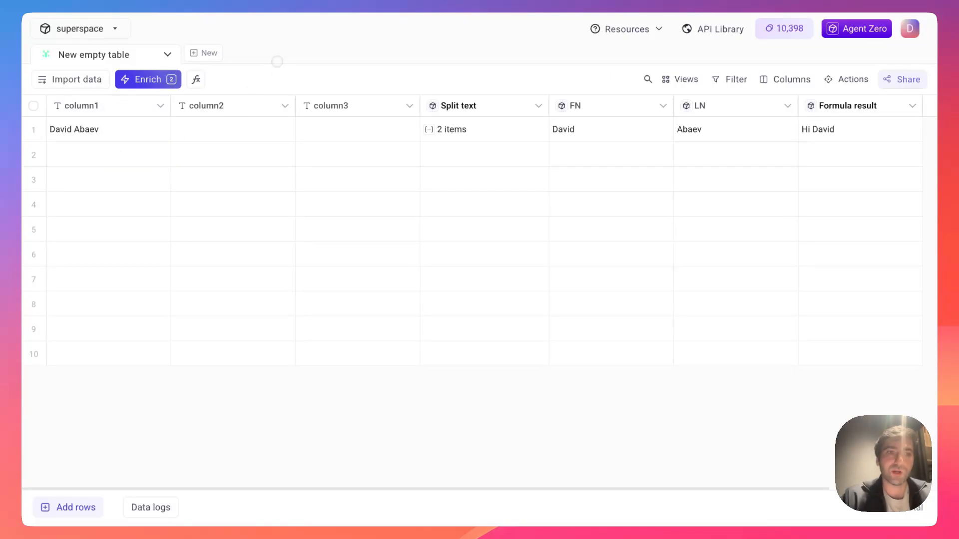
# - Enter the same full name in row 2 and ABC in row 3 of column1
pyautogui.click(133, 151)
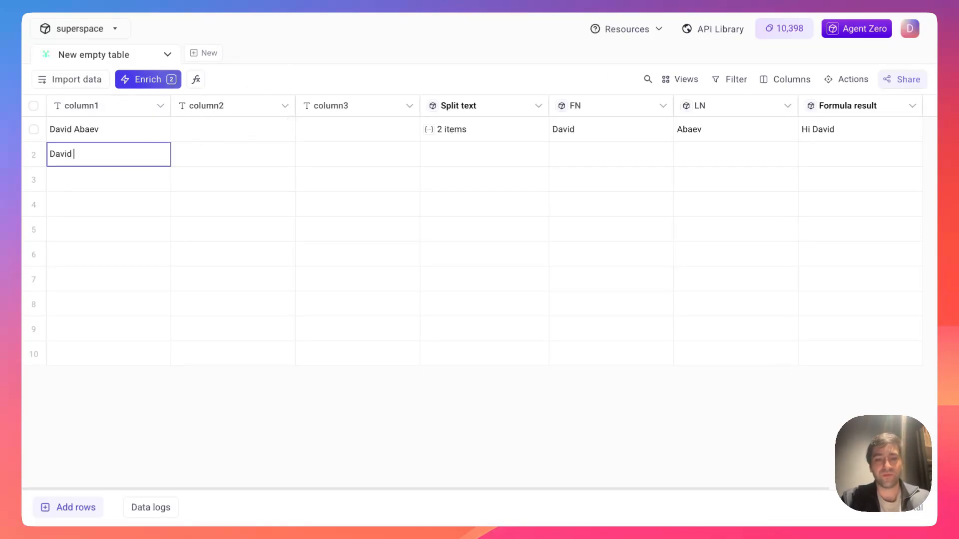
pyautogui.press('Return')
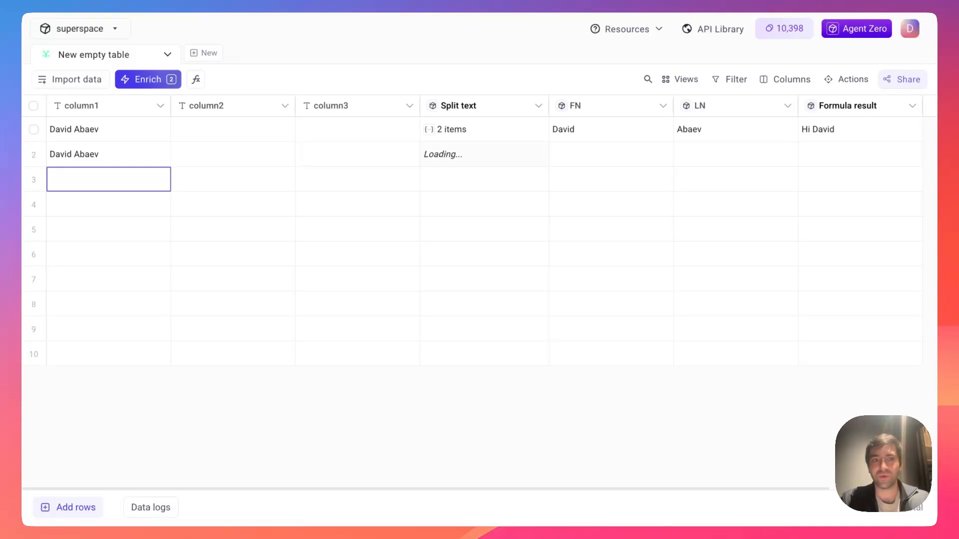
pyautogui.write('ABC')
pyautogui.press('Return')
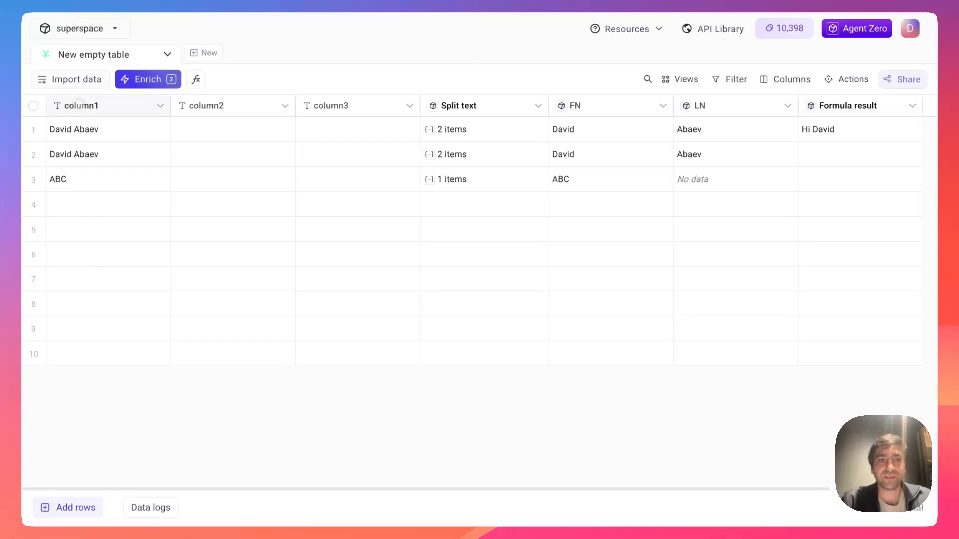
pyautogui.click(79, 106)
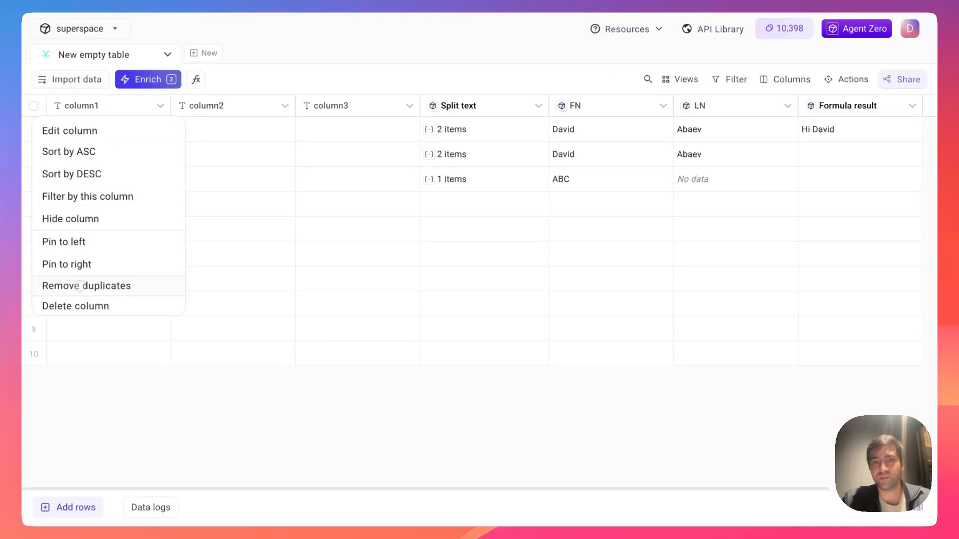
# - Remove duplicates on column1, confirming deletion of the repeated name row
pyautogui.click(79, 285)
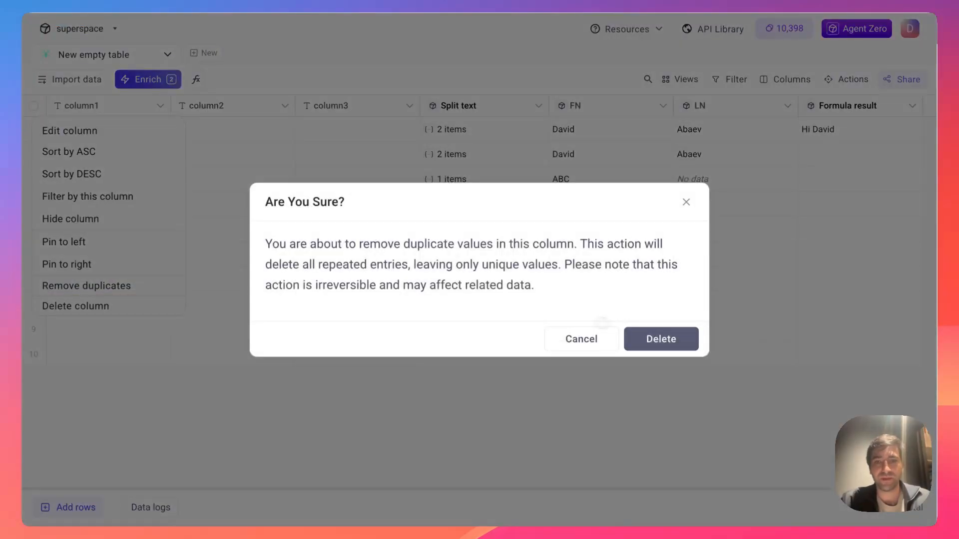
pyautogui.click(639, 334)
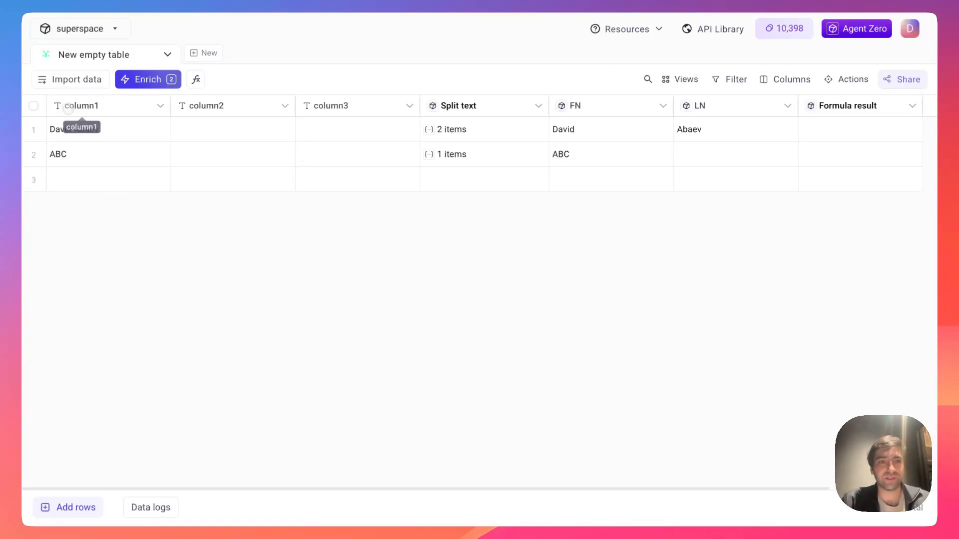
pyautogui.moveTo(90, 132); pyautogui.dragTo(89, 154)
pyautogui.click(89, 153)
pyautogui.click(80, 172)
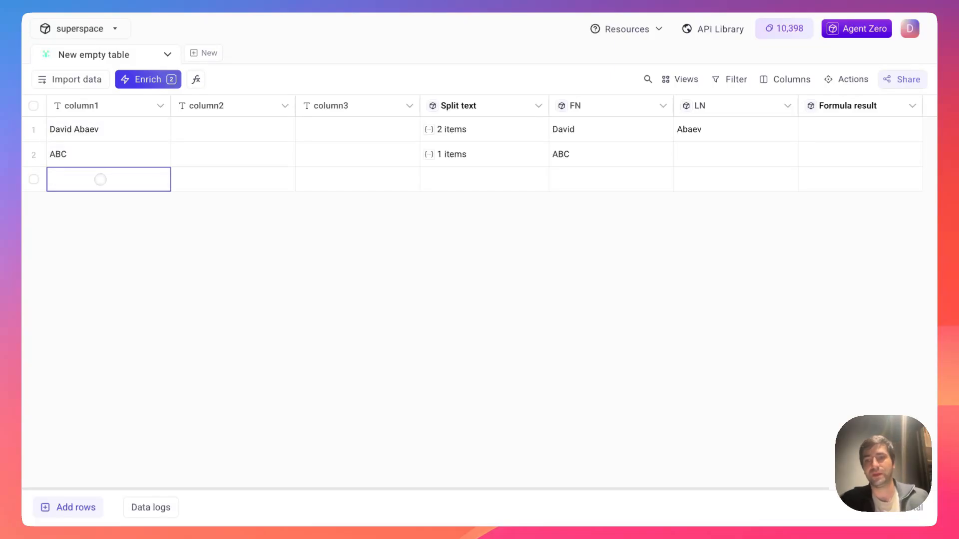
pyautogui.click(125, 227)
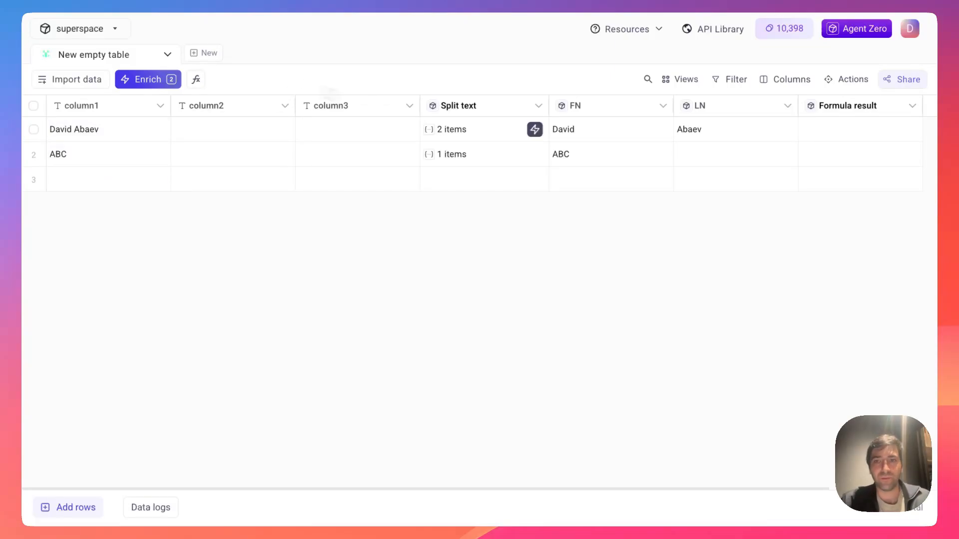
# - Enable automatic de-duplication with column1 as the lookup column and save
pyautogui.click(849, 79)
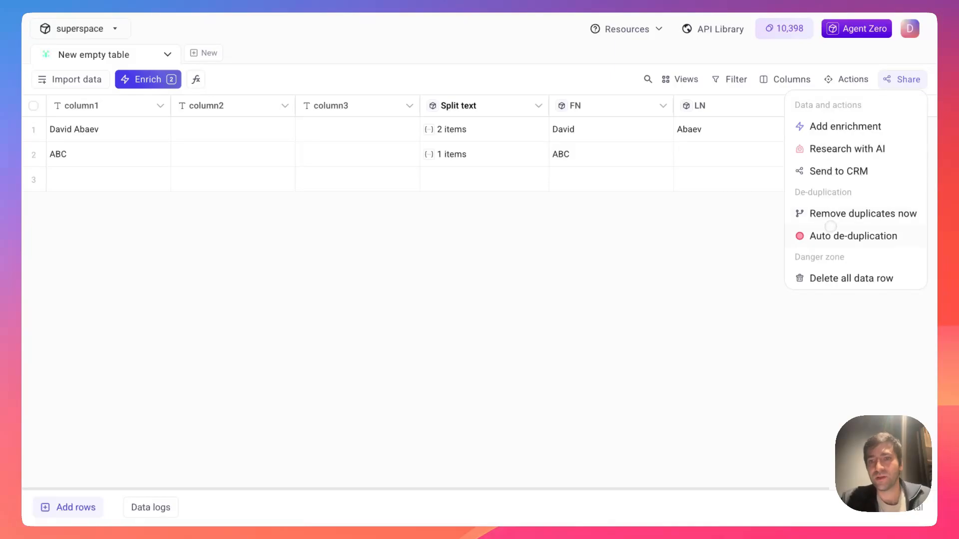
pyautogui.click(822, 236)
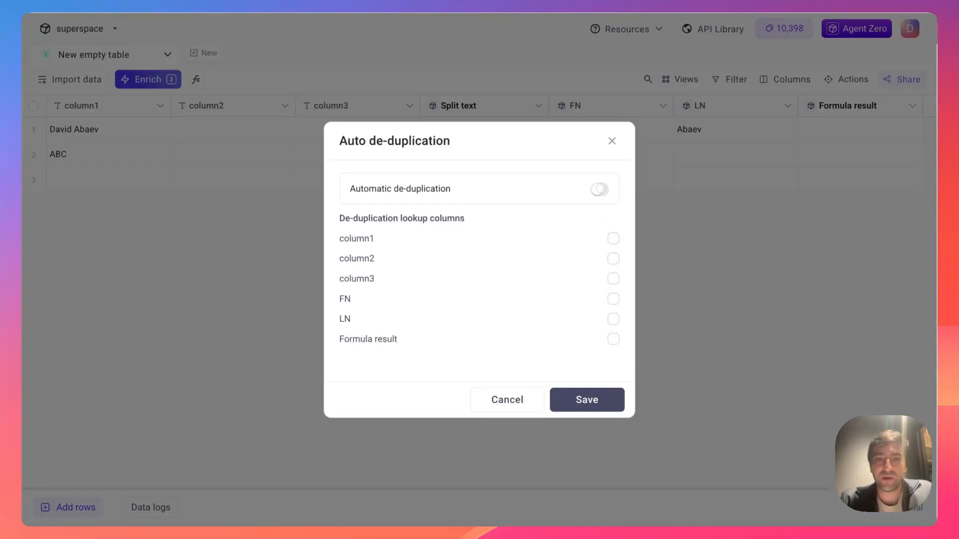
pyautogui.click(599, 189)
pyautogui.click(614, 238)
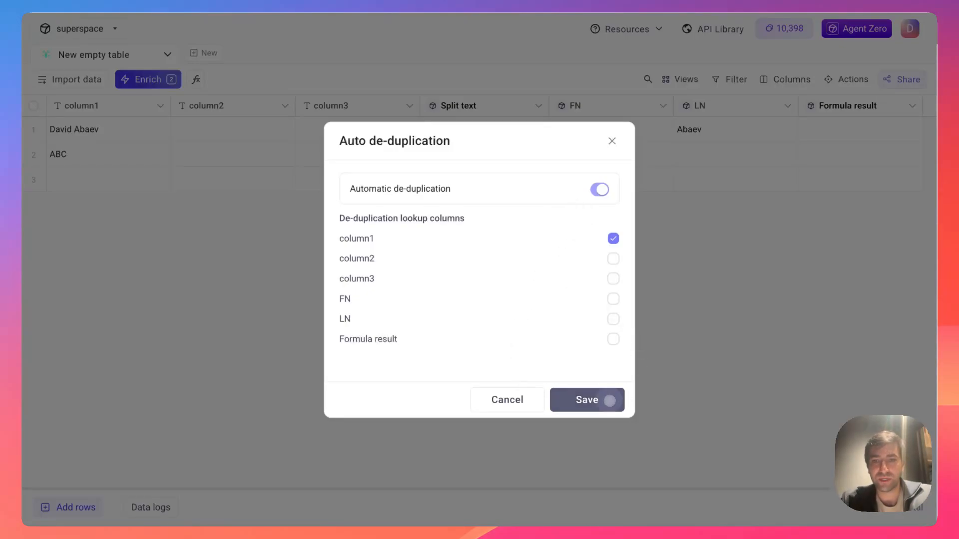
pyautogui.click(608, 400)
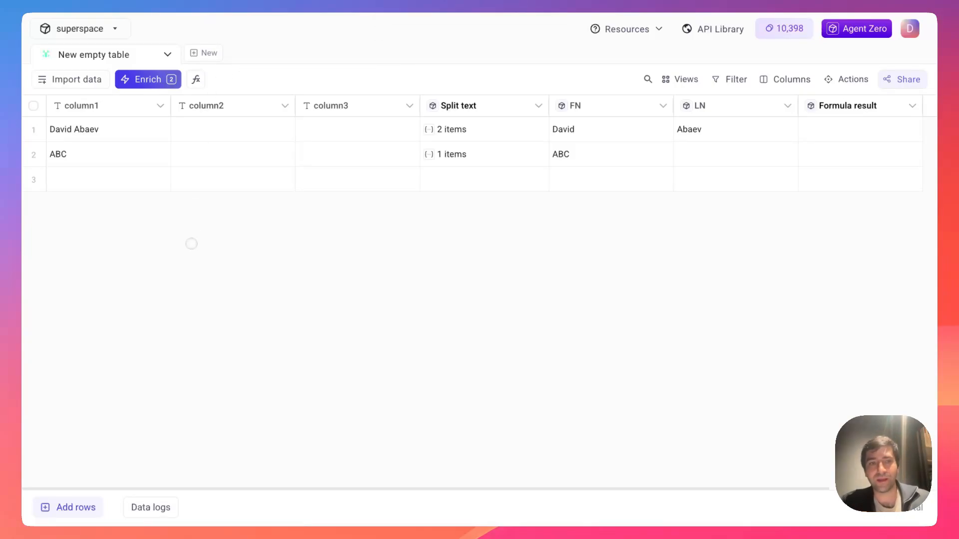
pyautogui.click(76, 134)
pyautogui.click(140, 269)
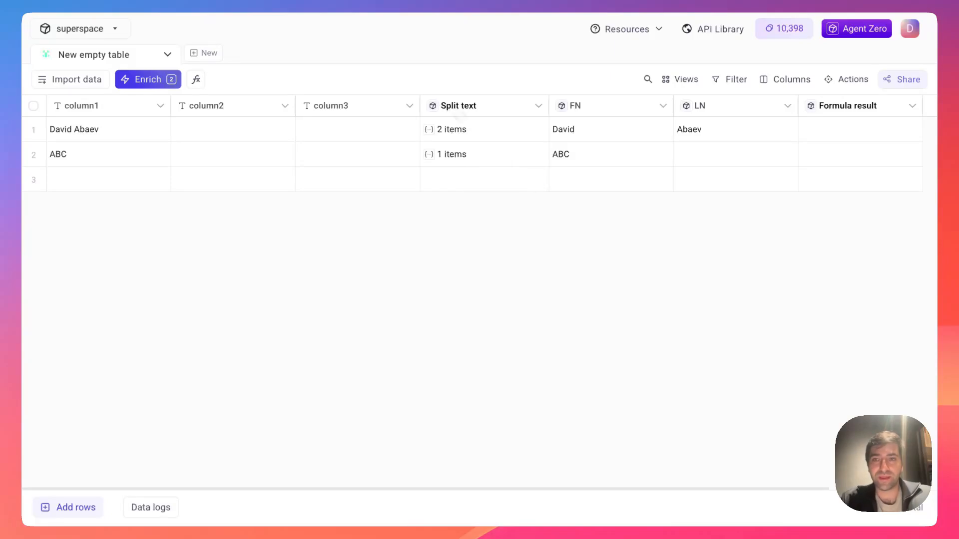
# - Delete the Split text and Formula Calculator enrichments from the table
pyautogui.click(171, 79)
pyautogui.click(73, 208)
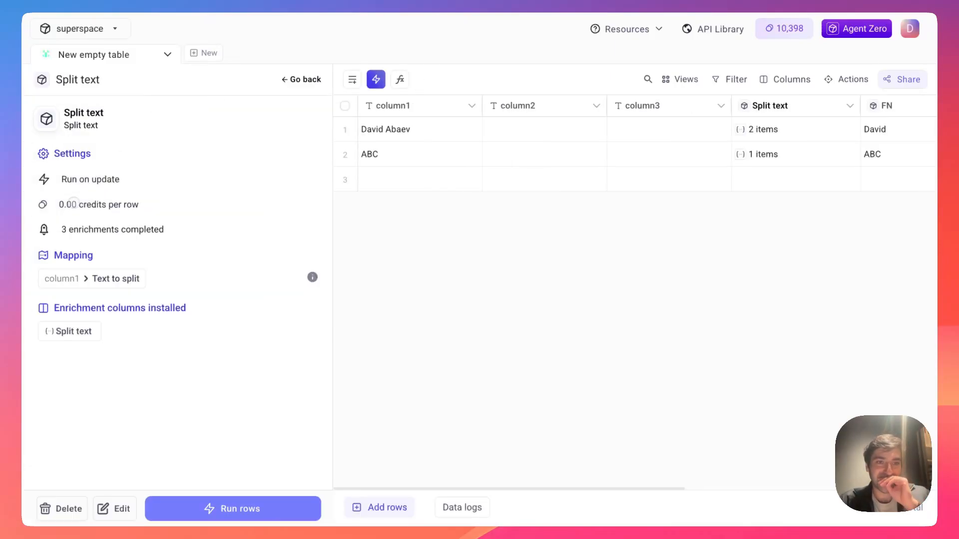
pyautogui.click(62, 509)
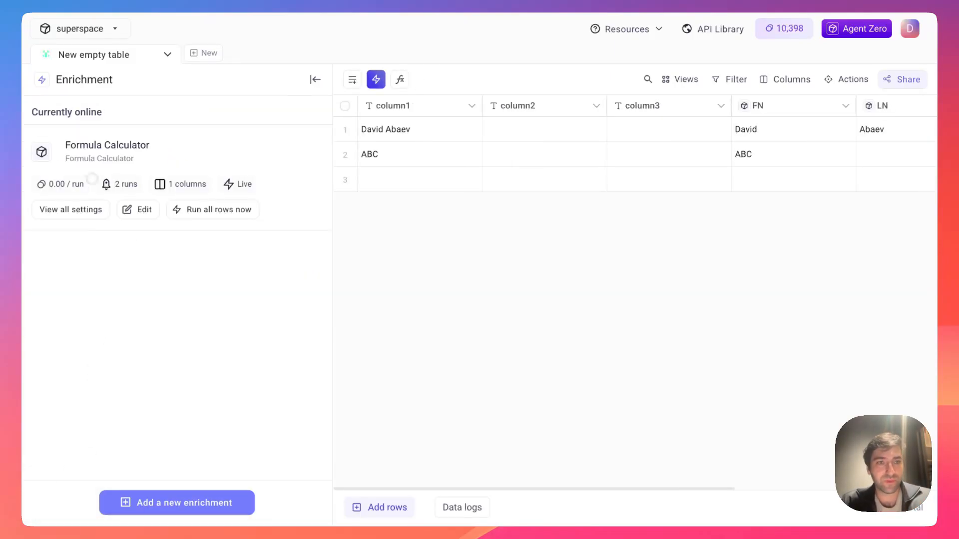
pyautogui.click(73, 209)
pyautogui.click(62, 508)
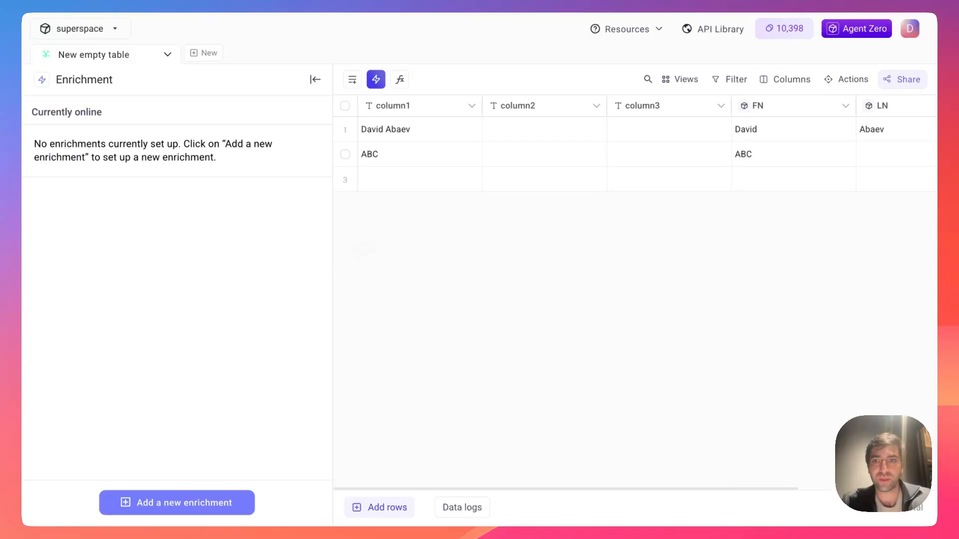
# - Delete the FN, LN, column3 and column2 columns, leaving only column1
pyautogui.click(794, 104)
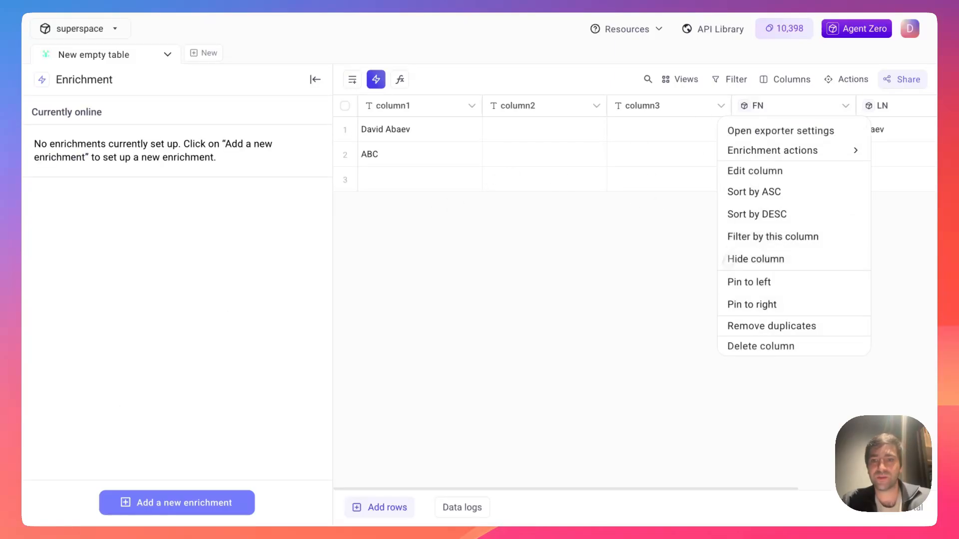
pyautogui.click(734, 340)
pyautogui.click(782, 106)
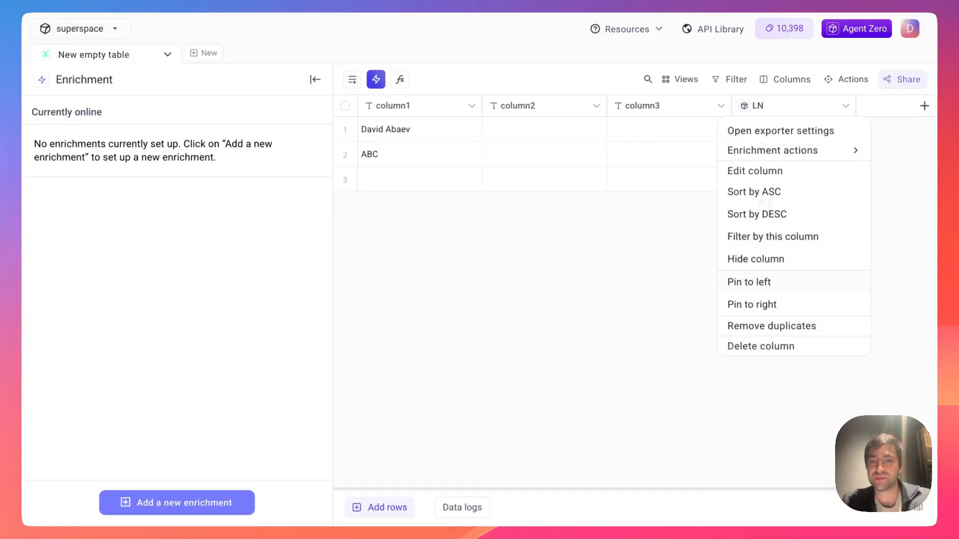
pyautogui.click(747, 353)
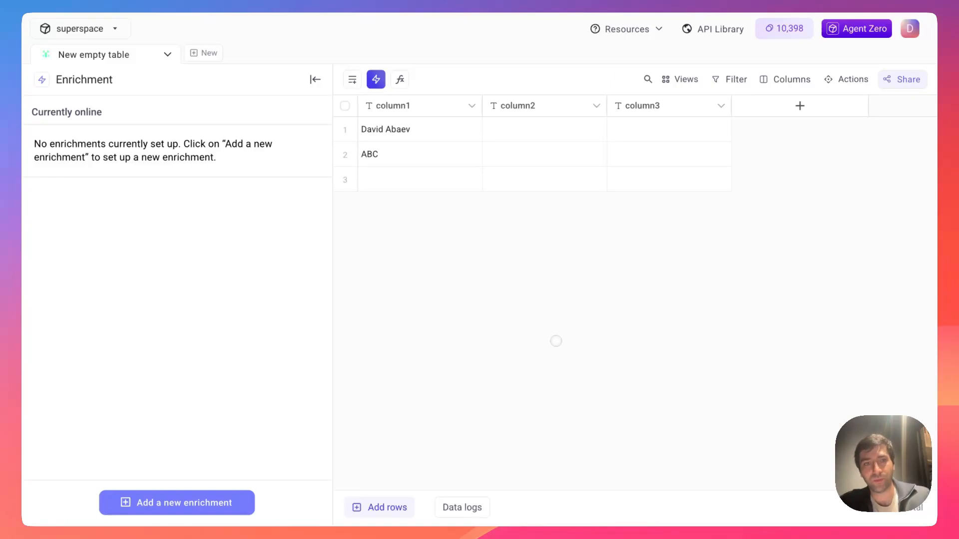
pyautogui.click(641, 106)
pyautogui.click(633, 320)
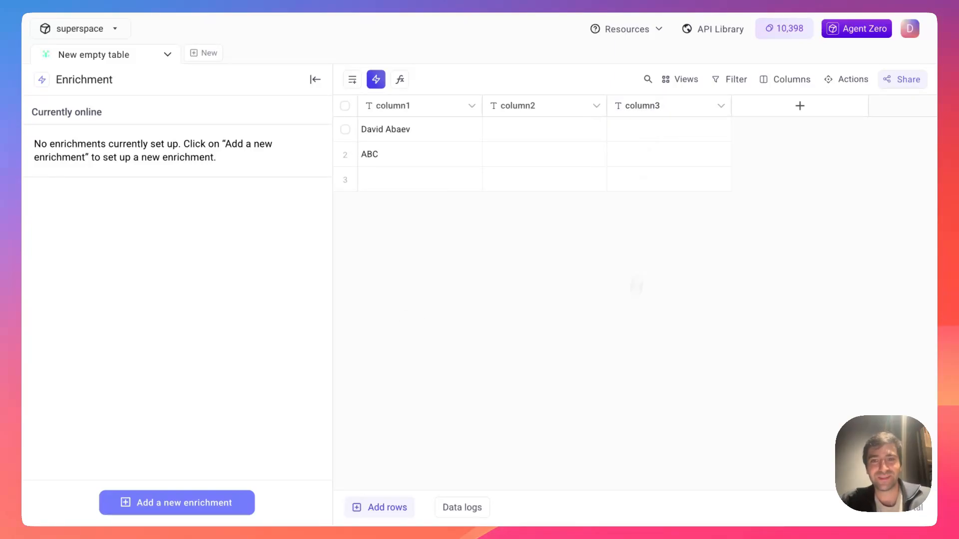
pyautogui.click(641, 106)
pyautogui.click(644, 304)
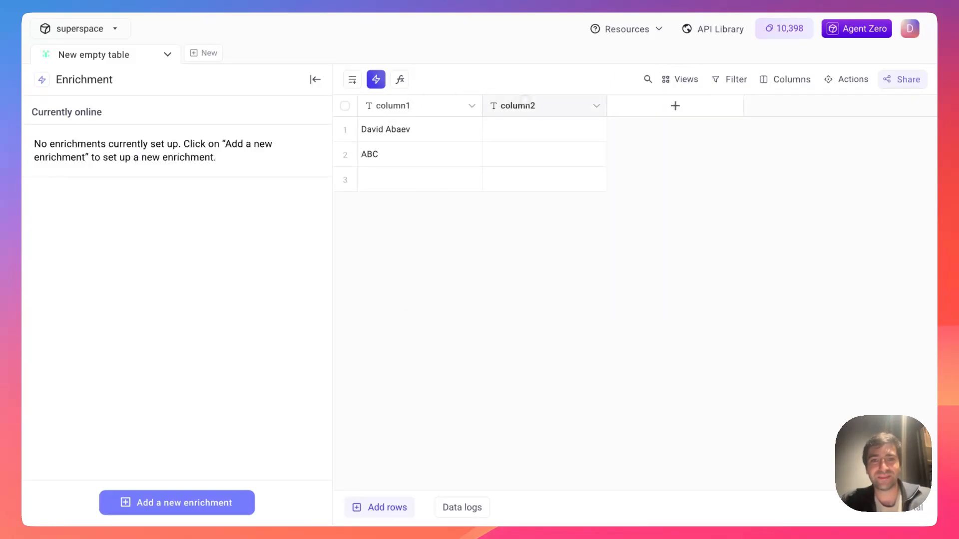
pyautogui.click(524, 100)
pyautogui.click(507, 302)
# - Replace column1's first cell with databar.ai and bring up the enrichment list
pyautogui.click(387, 129)
pyautogui.click(388, 130)
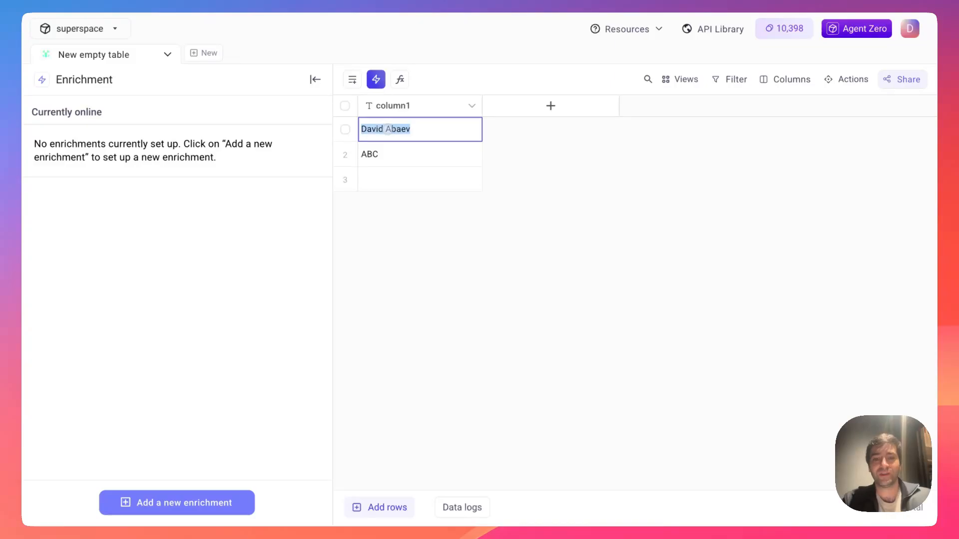
pyautogui.write('databar.ai')
pyautogui.press('Return')
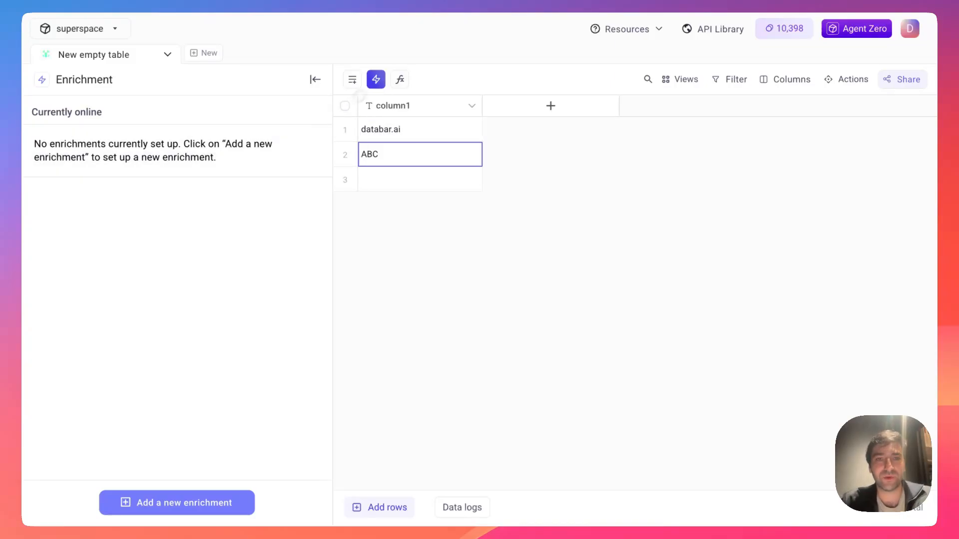
pyautogui.click(185, 503)
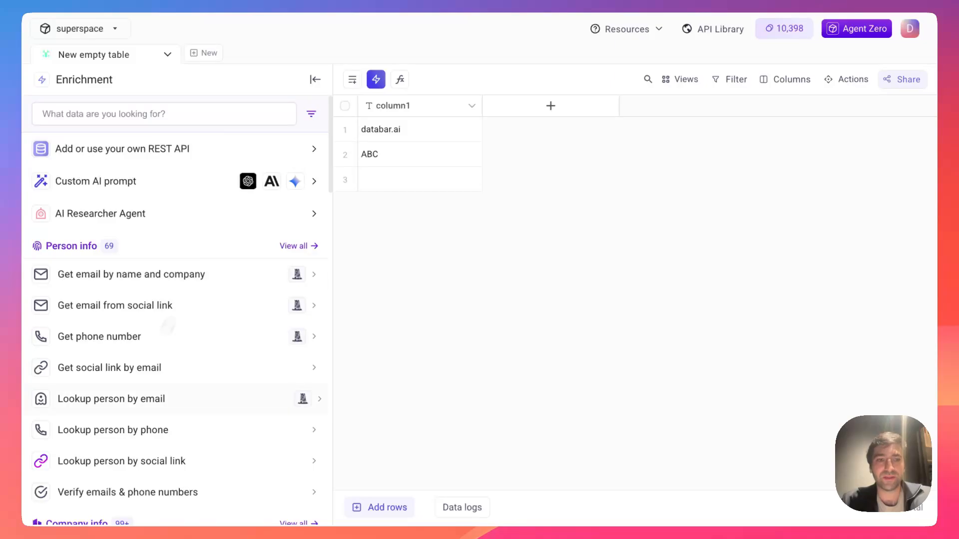
# - Choose the Owler company data enrichment with column1 as the company website
pyautogui.scroll(-5, 112, 258)
pyautogui.click(112, 258)
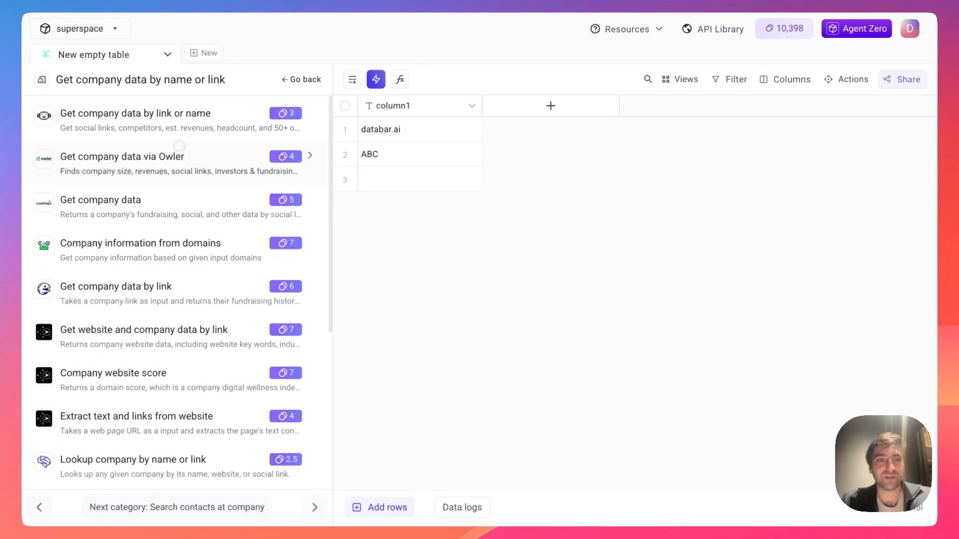
pyautogui.click(142, 159)
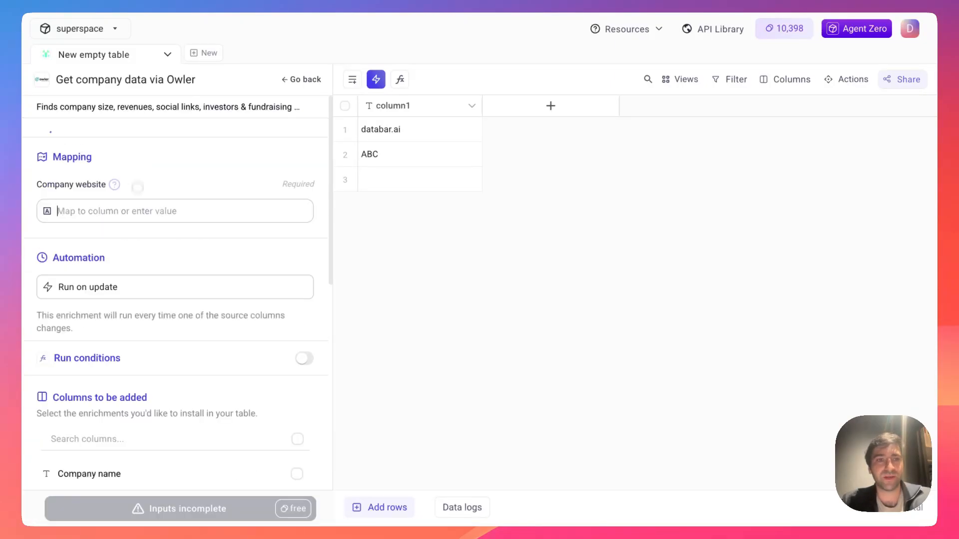
pyautogui.click(119, 224)
pyautogui.click(102, 293)
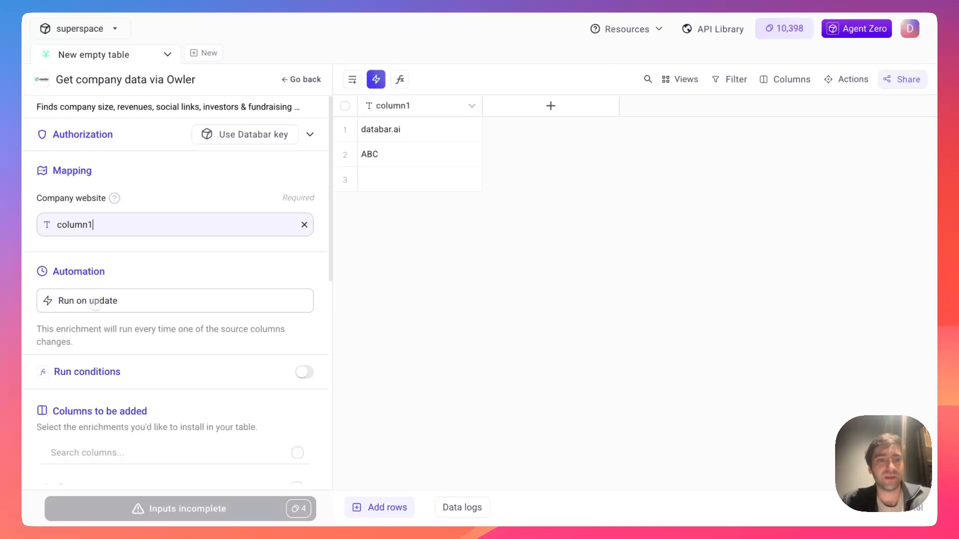
# - Add Owler columns: name, description, logo, LinkedIn, employees, revenue and fundraising
pyautogui.scroll(-7, 200, 275)
pyautogui.click(220, 172)
pyautogui.click(202, 196)
pyautogui.click(200, 221)
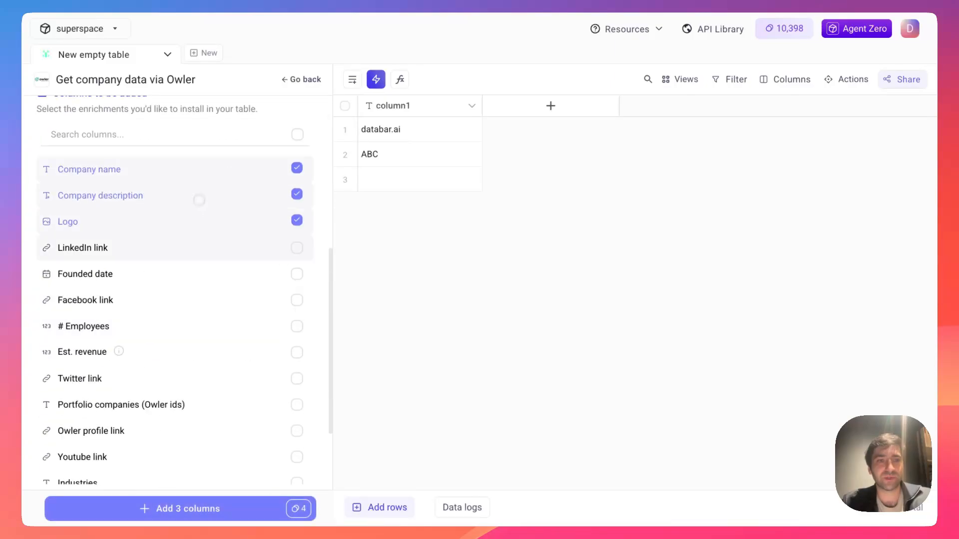
pyautogui.click(178, 247)
pyautogui.click(139, 322)
pyautogui.click(145, 350)
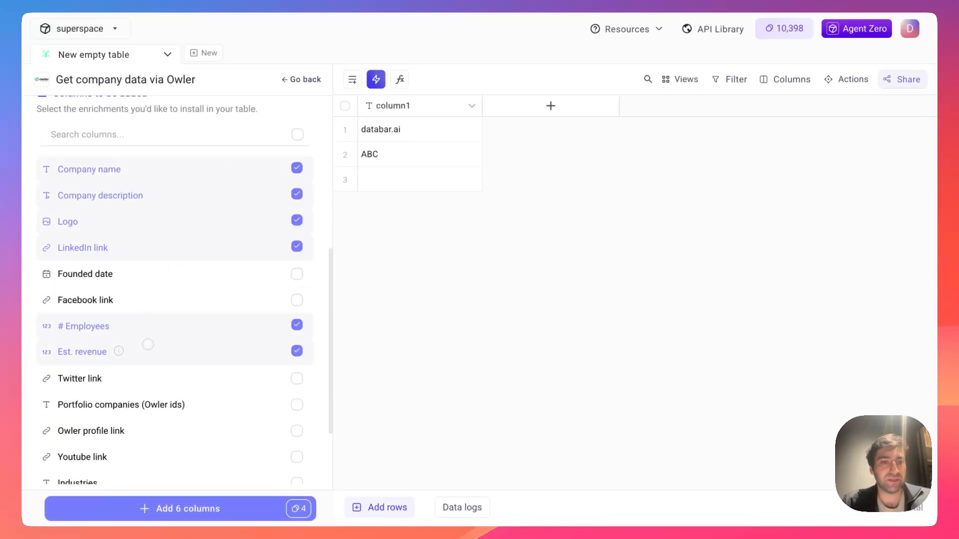
pyautogui.scroll(-4, 130, 423)
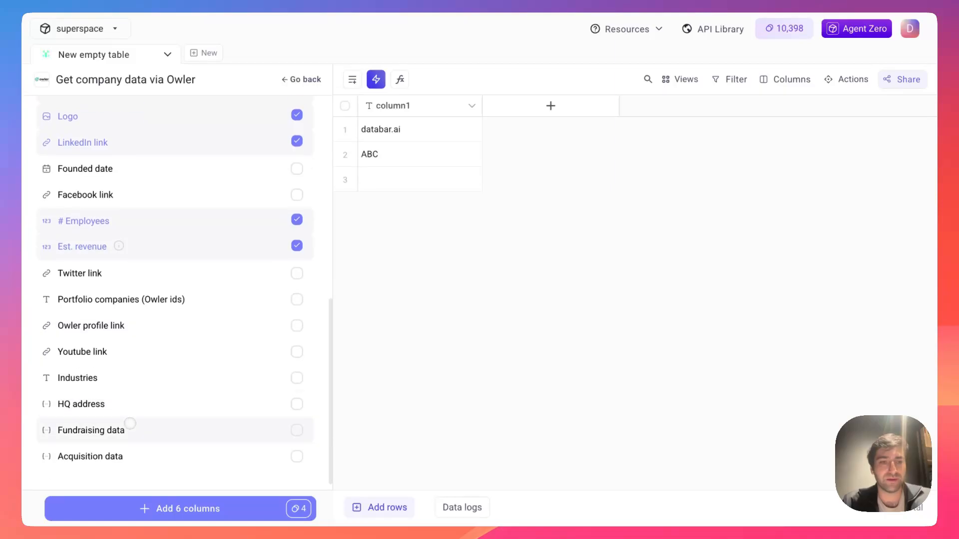
pyautogui.click(128, 430)
pyautogui.click(144, 504)
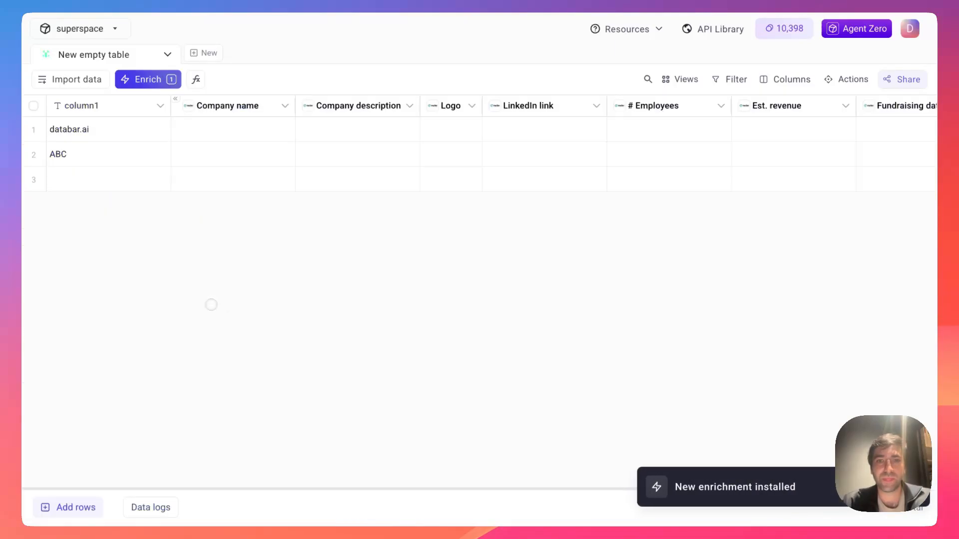
# - Collapse and widen the Owler group, then run it for the databar.ai row
pyautogui.hscroll(5, 414, 156)
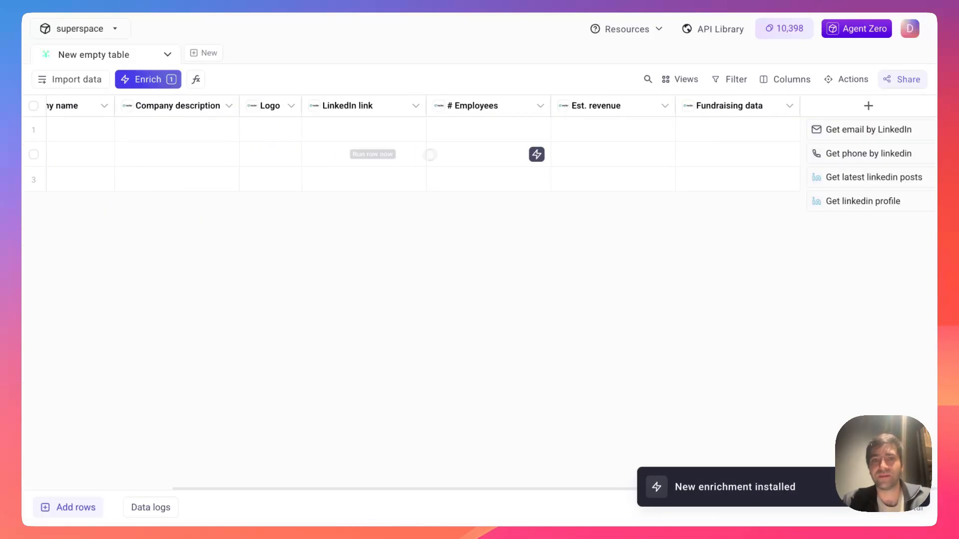
pyautogui.hscroll(-5, 465, 147)
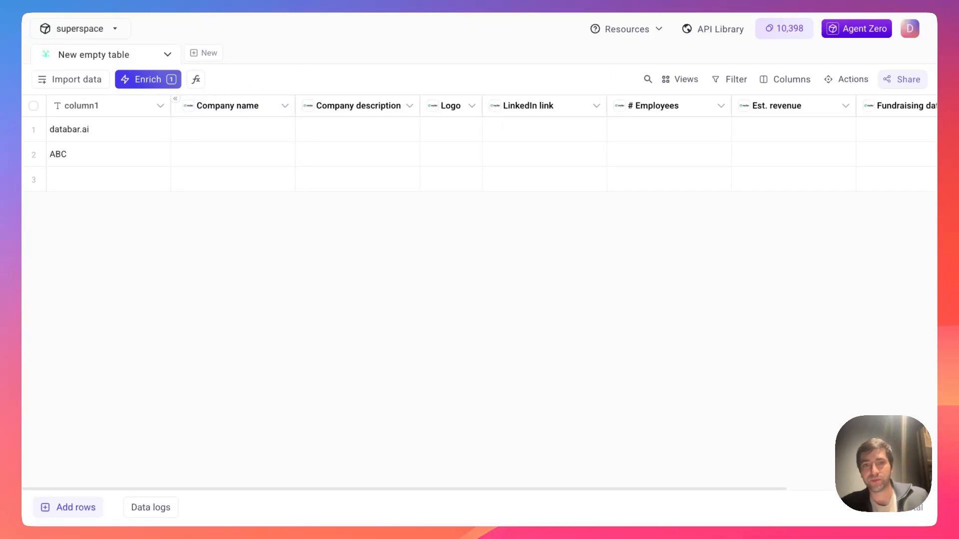
pyautogui.click(175, 98)
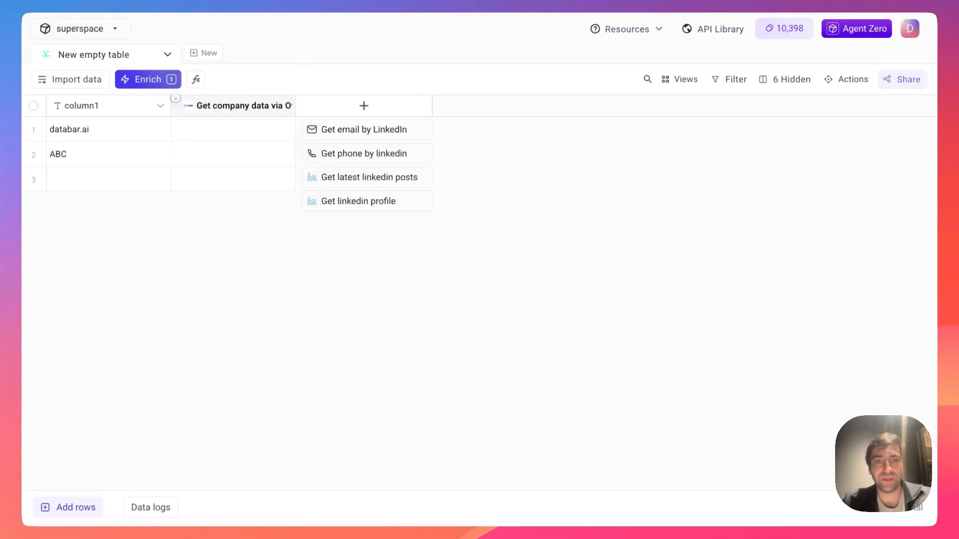
pyautogui.moveTo(295, 106); pyautogui.dragTo(325, 105)
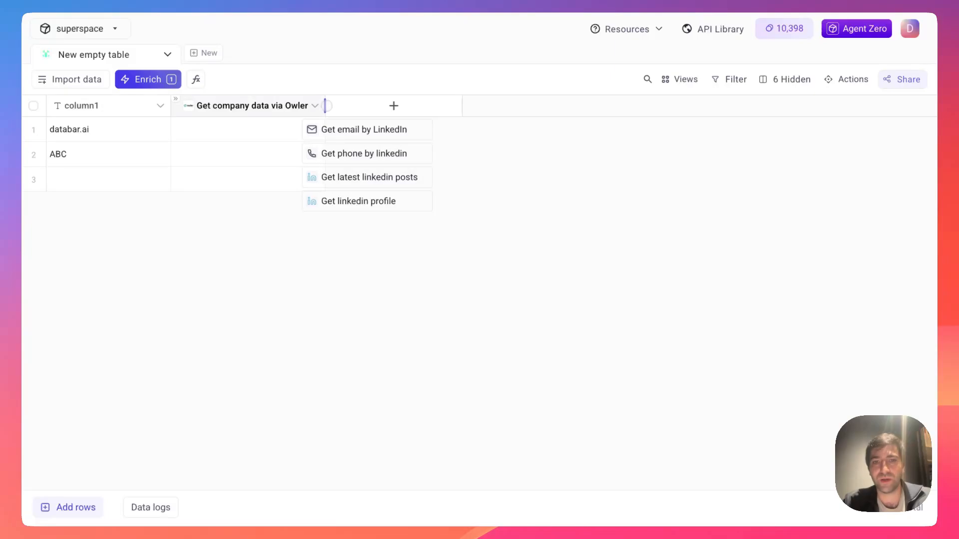
pyautogui.click(310, 128)
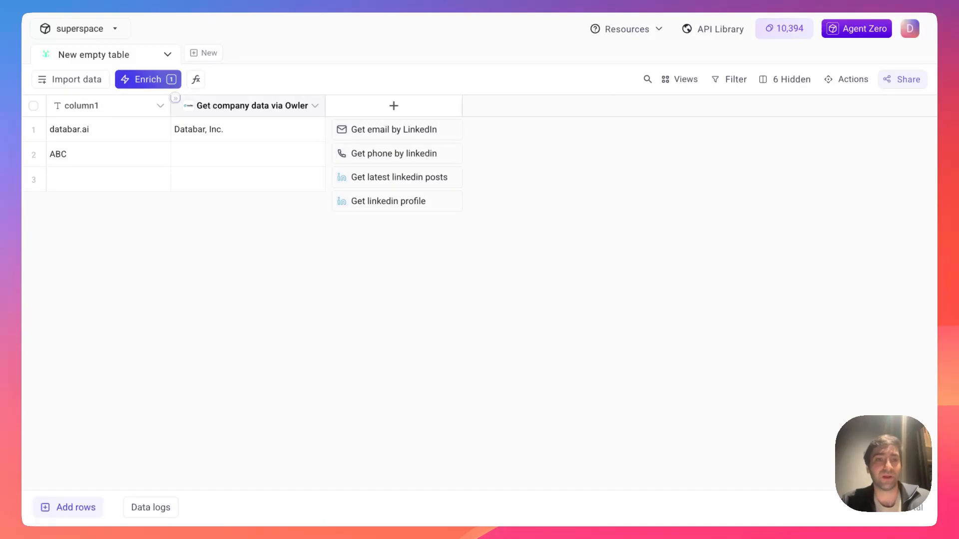
# - Move the Logo column before Company name, then re-collapse and widen the Owler group
pyautogui.click(175, 98)
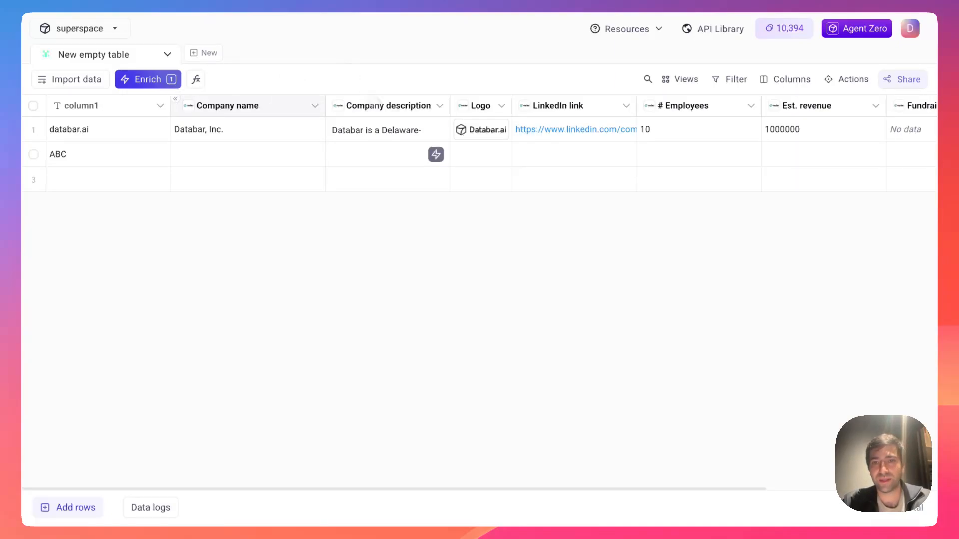
pyautogui.hscroll(4, 424, 169)
pyautogui.hscroll(-4, 424, 170)
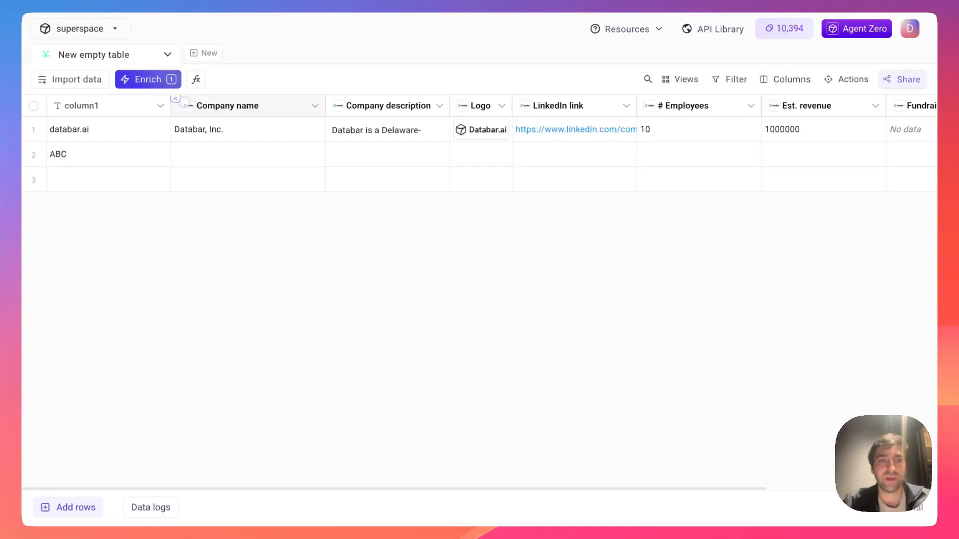
pyautogui.click(175, 98)
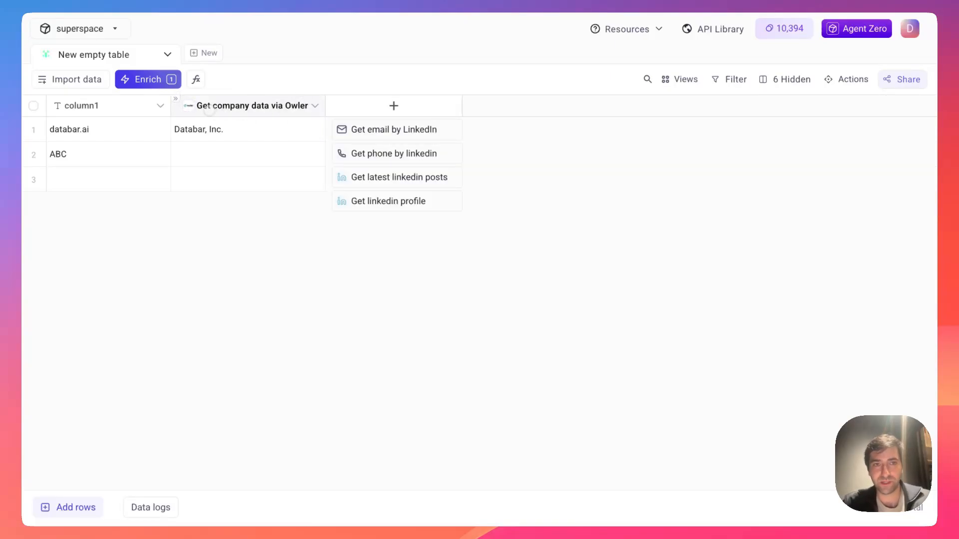
pyautogui.click(175, 98)
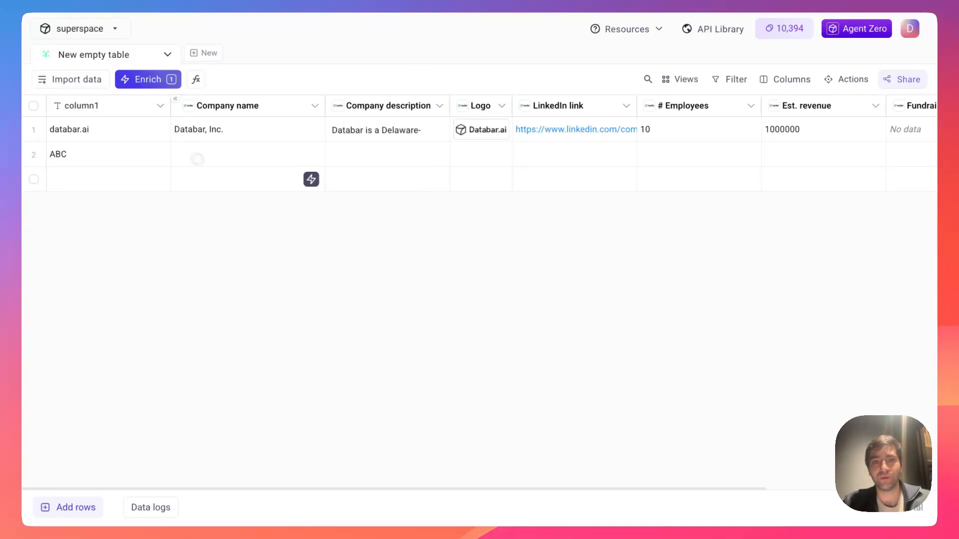
pyautogui.moveTo(482, 105); pyautogui.dragTo(187, 106)
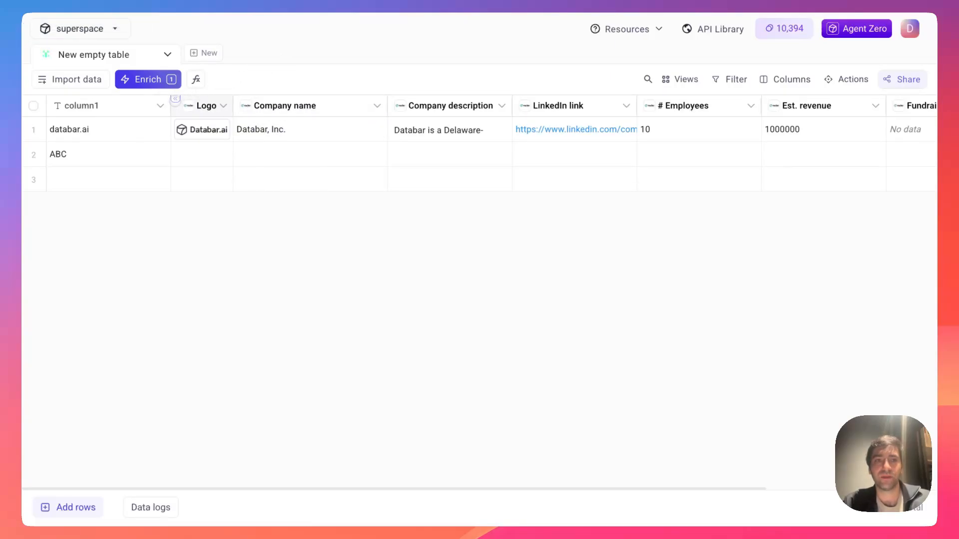
pyautogui.click(175, 98)
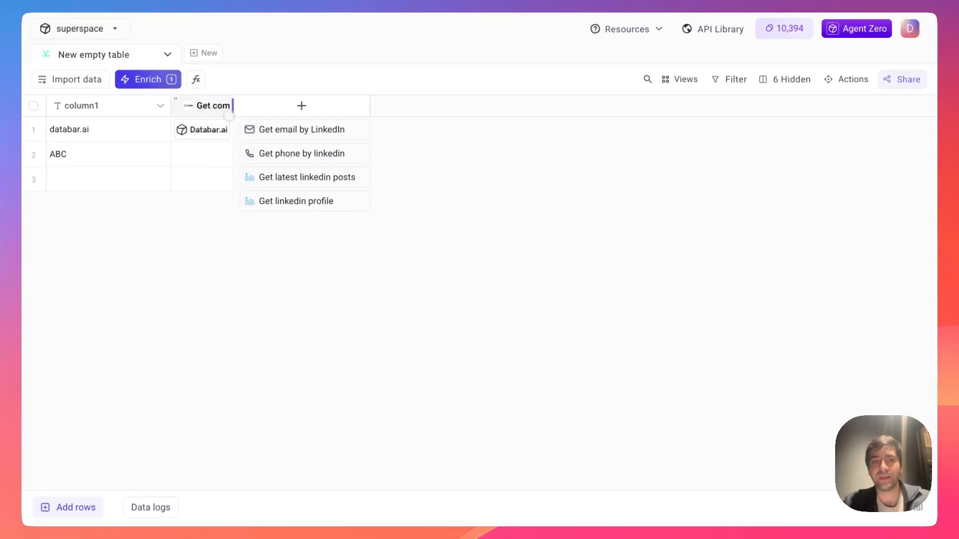
pyautogui.moveTo(296, 106); pyautogui.dragTo(329, 106)
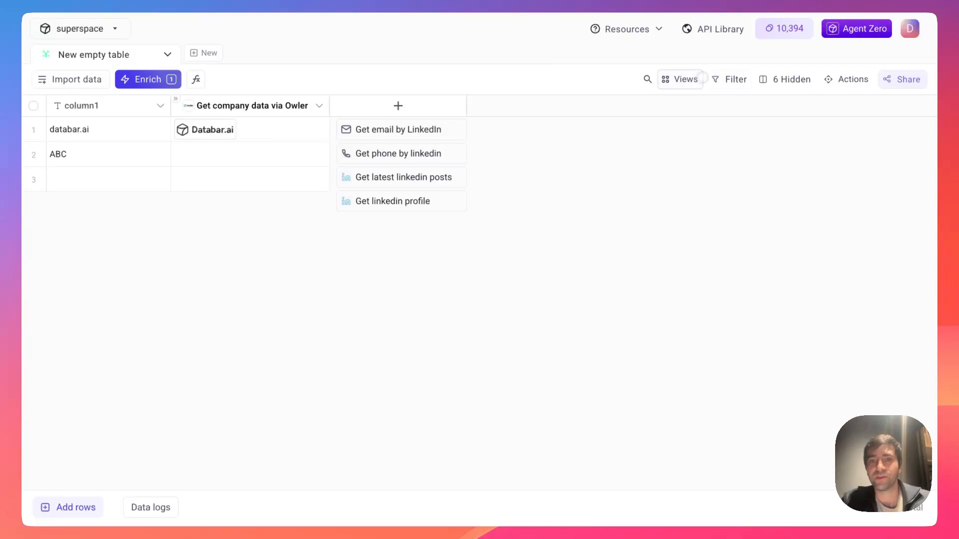
# - Check the table views, then filter to successful rows and clear that filter
pyautogui.click(692, 78)
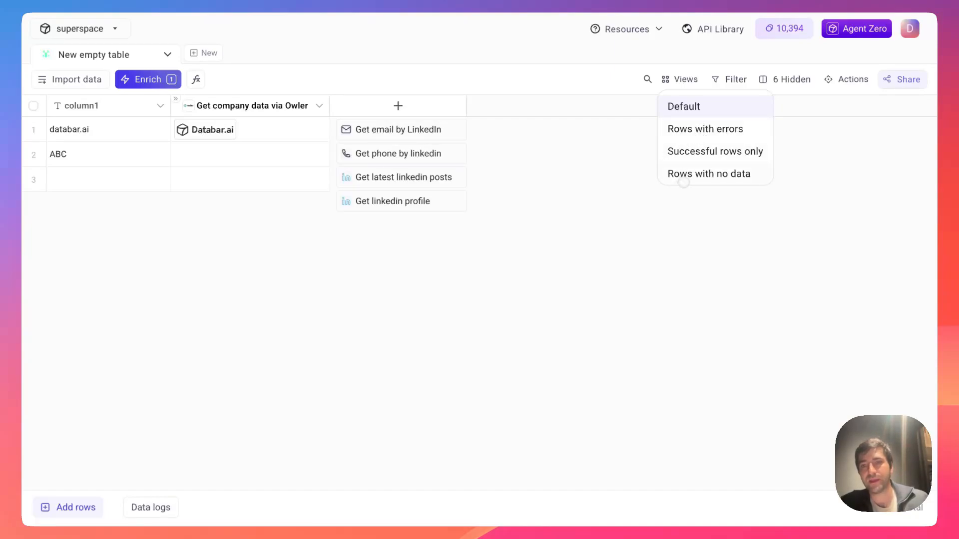
pyautogui.click(286, 220)
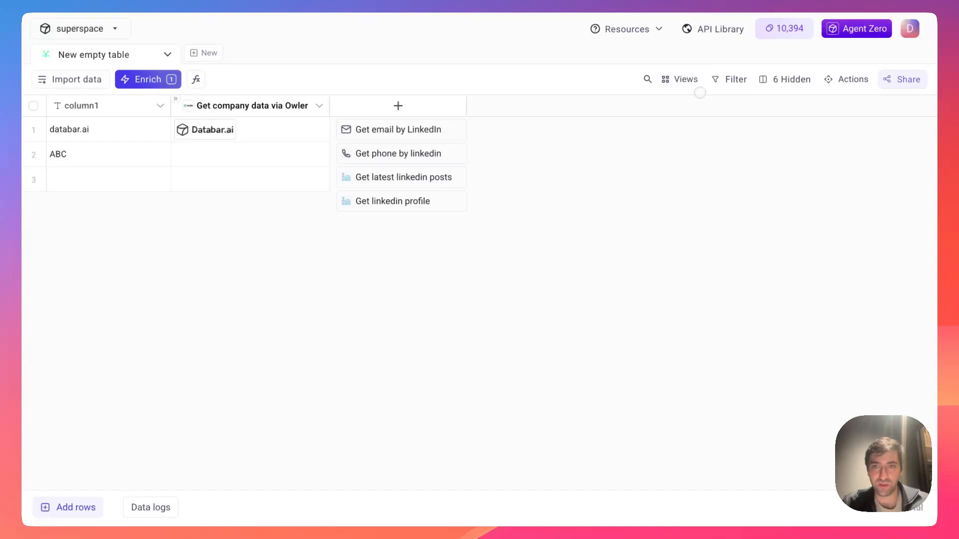
pyautogui.click(725, 79)
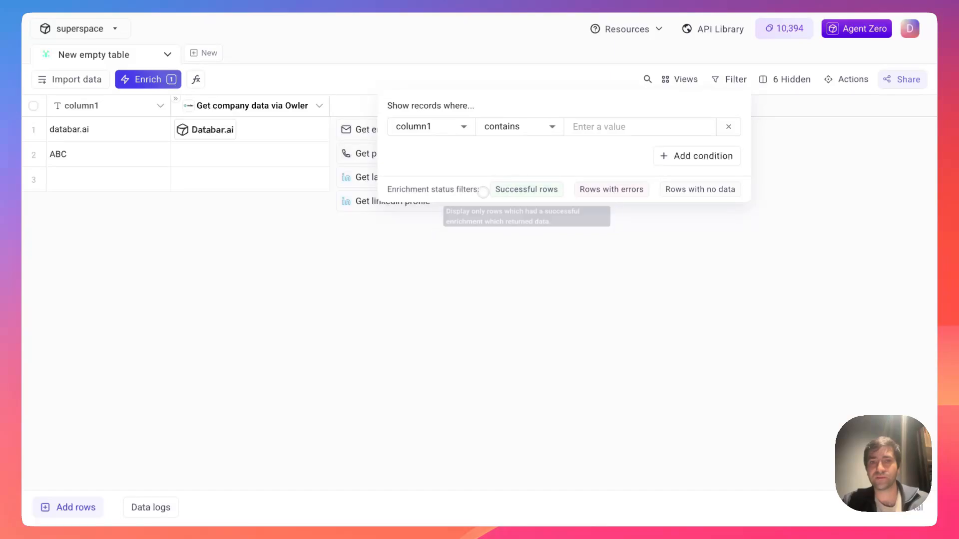
pyautogui.click(506, 193)
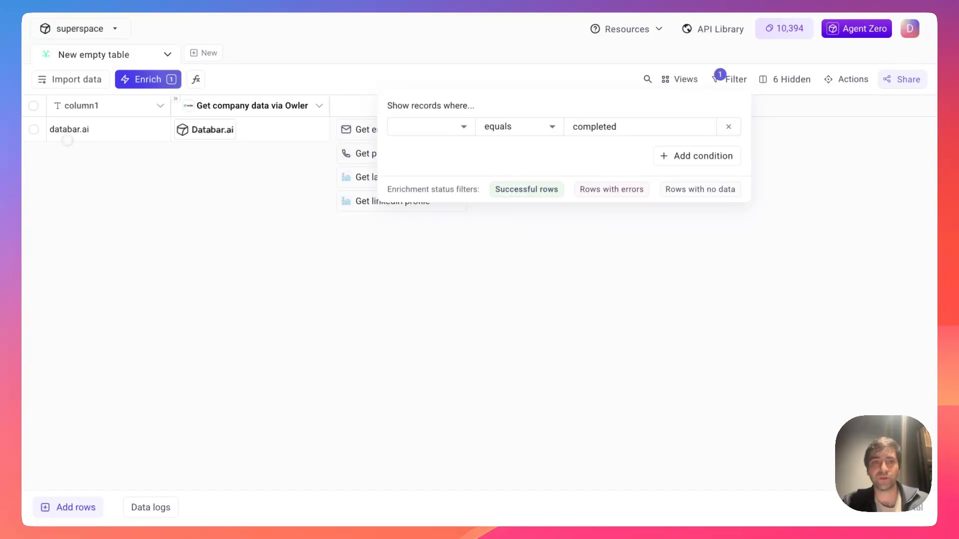
pyautogui.click(527, 188)
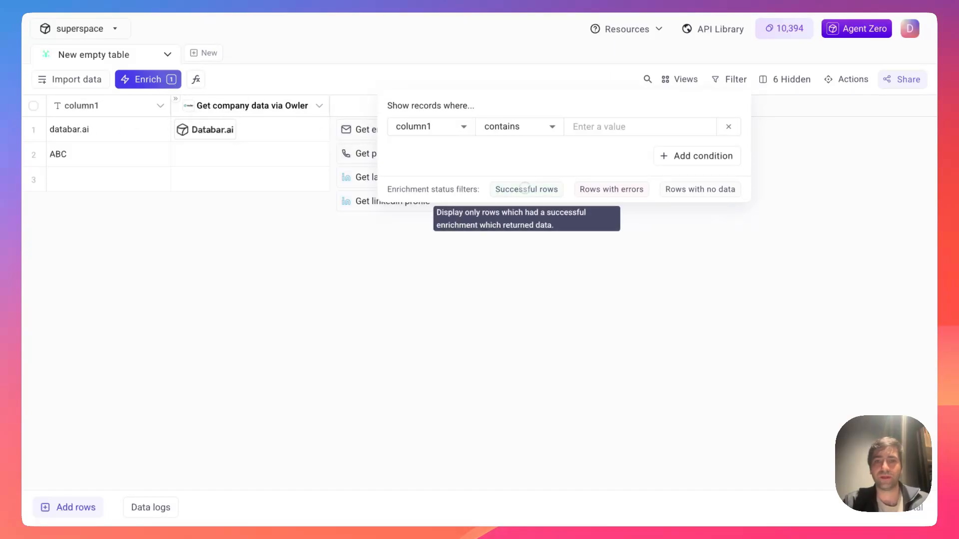
# - Try the error-rows and no-data-rows filters, clear them, and close the filter options
pyautogui.click(609, 190)
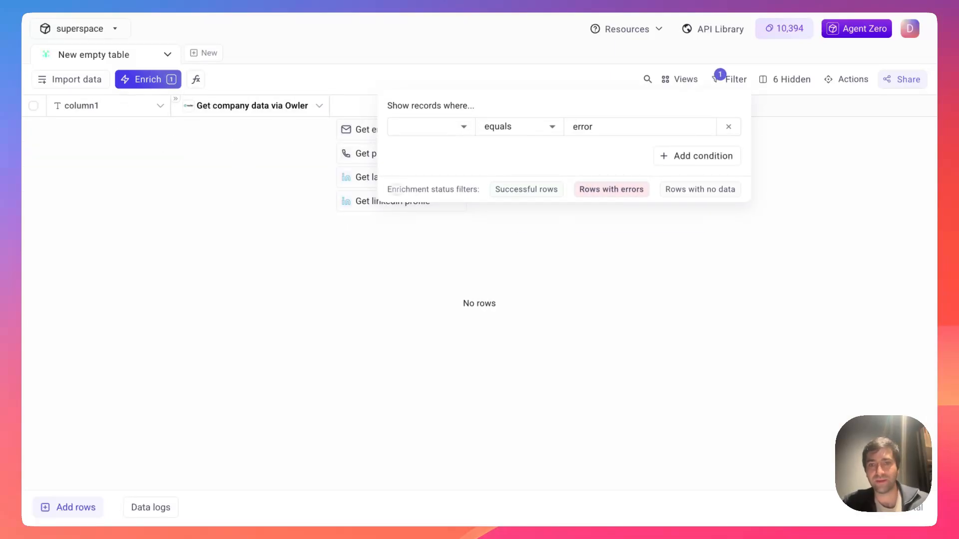
pyautogui.click(610, 193)
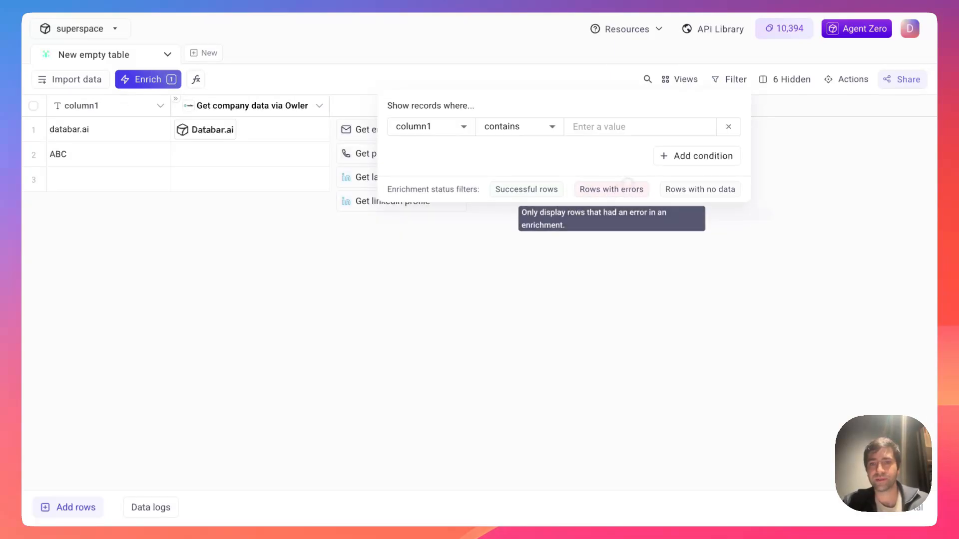
pyautogui.click(700, 190)
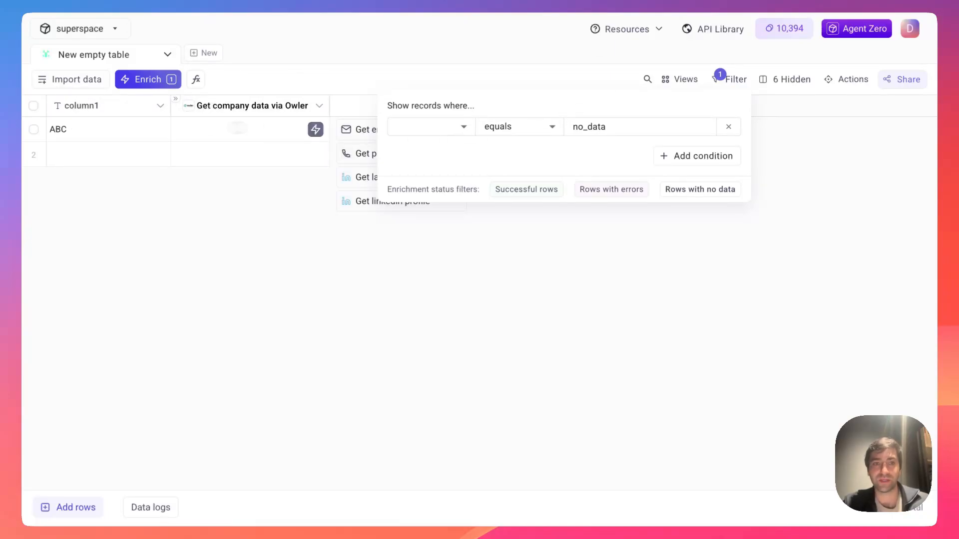
pyautogui.click(686, 189)
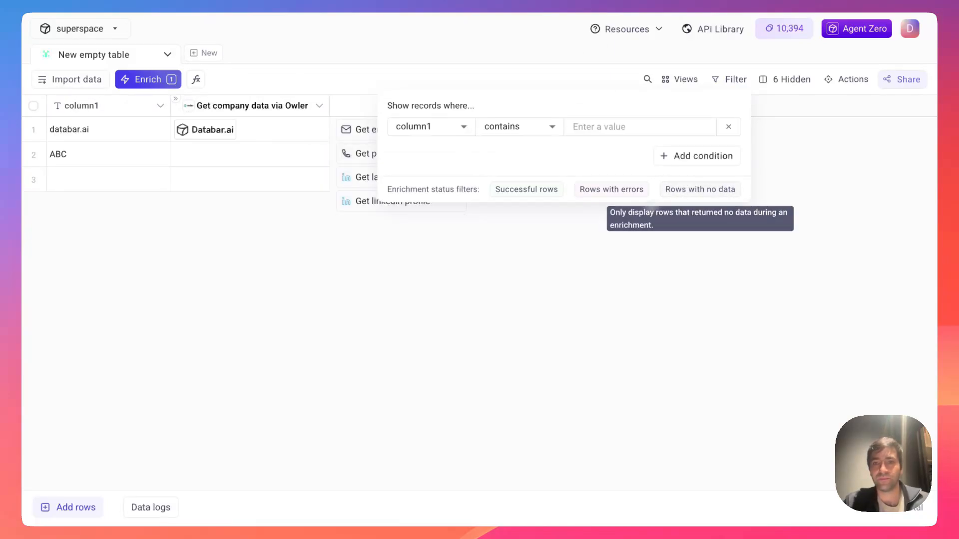
pyautogui.click(854, 175)
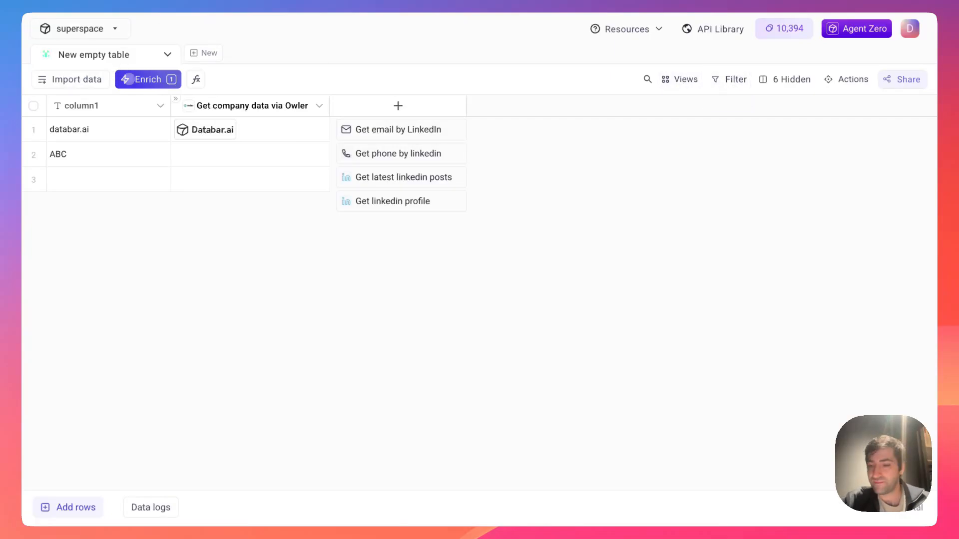
# - Browse to the Get person info by name setup under email by name and company
pyautogui.click(129, 80)
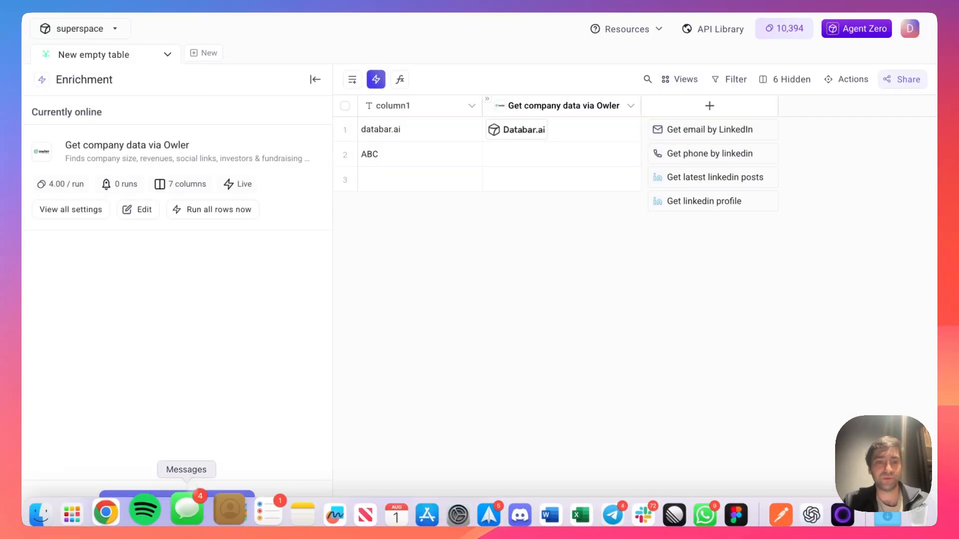
pyautogui.click(172, 499)
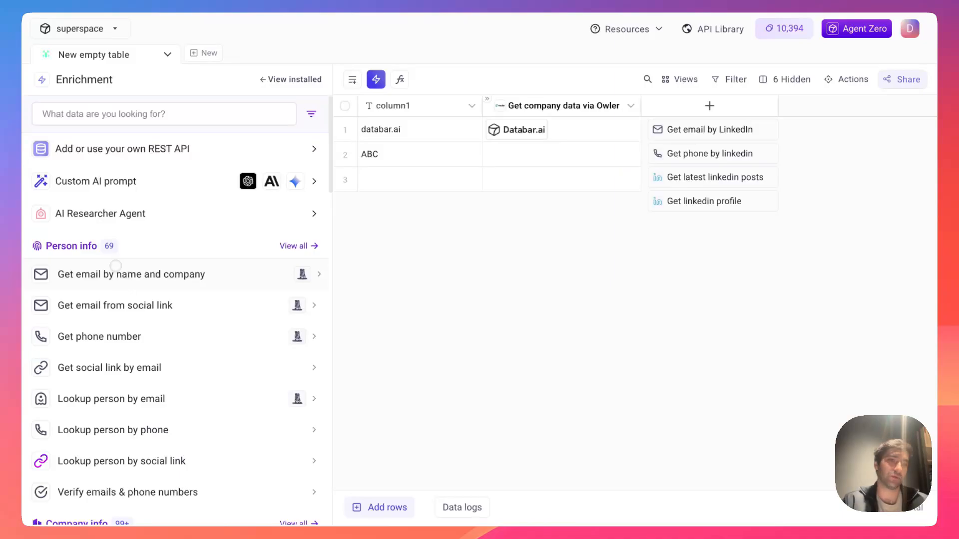
pyautogui.click(115, 265)
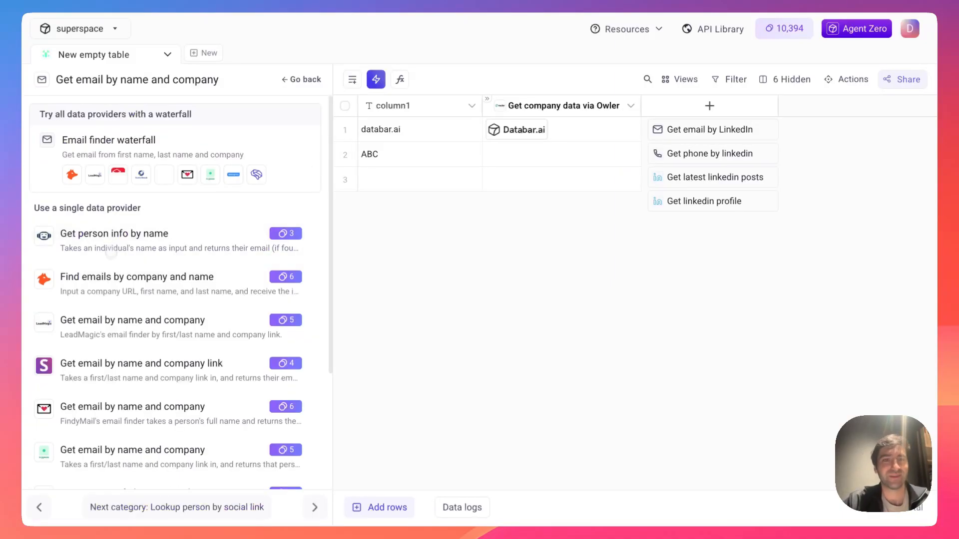
pyautogui.click(116, 238)
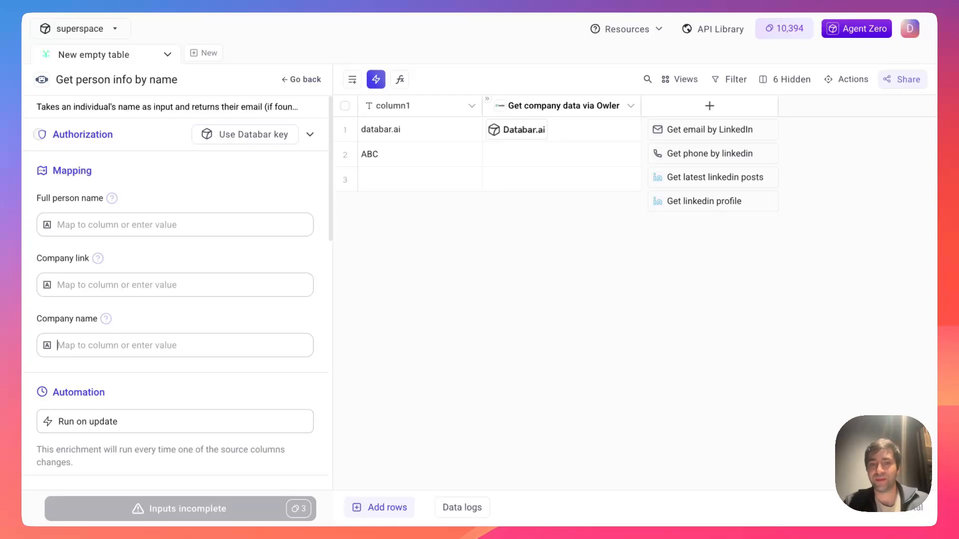
pyautogui.tripleClick(57, 106)
pyautogui.click(86, 125)
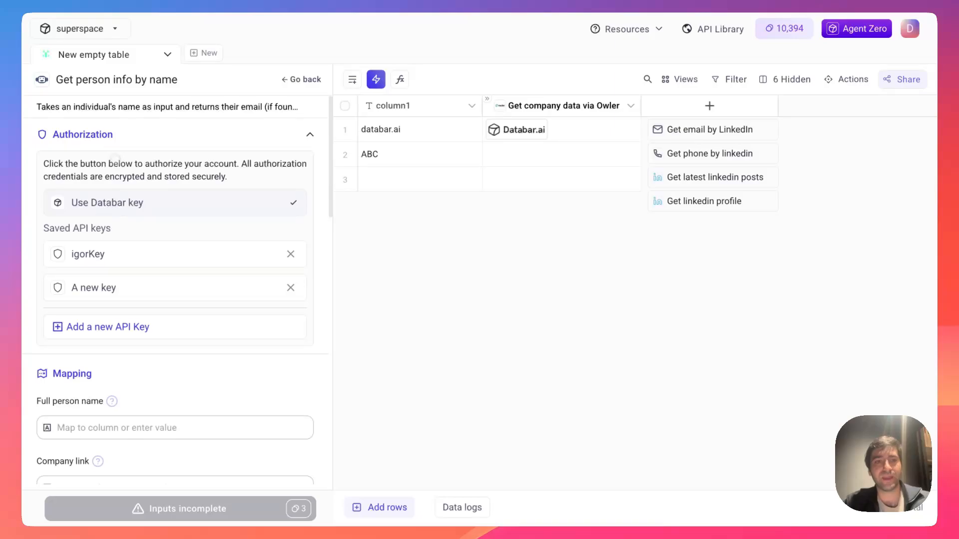
# - Look over the provider's authorization key options and saved API key choices
pyautogui.click(117, 140)
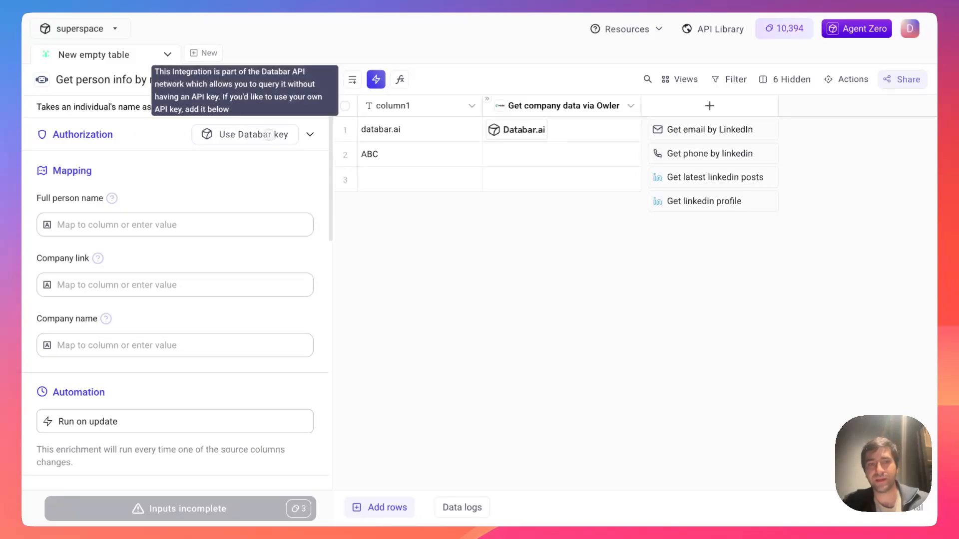
pyautogui.click(285, 135)
pyautogui.click(247, 136)
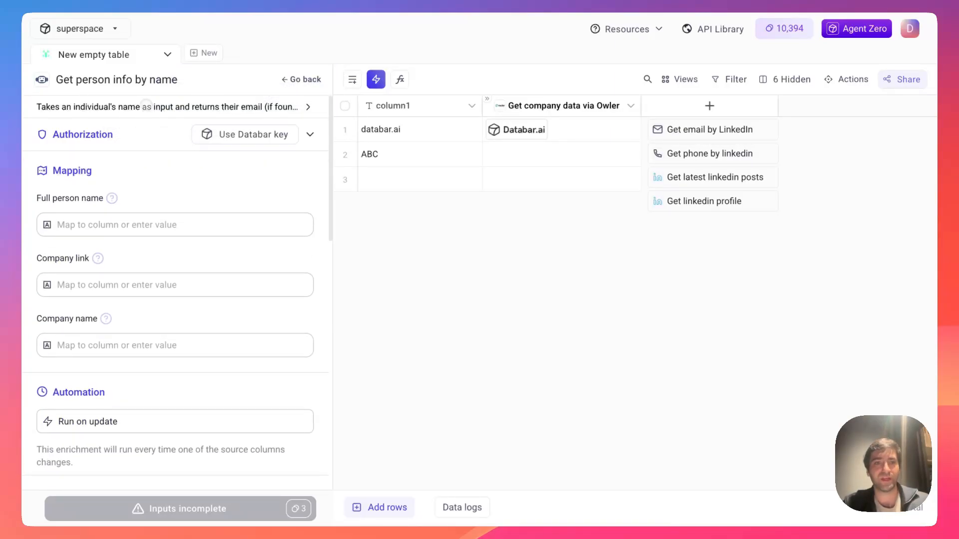
pyautogui.tripleClick(145, 107)
pyautogui.click(174, 106)
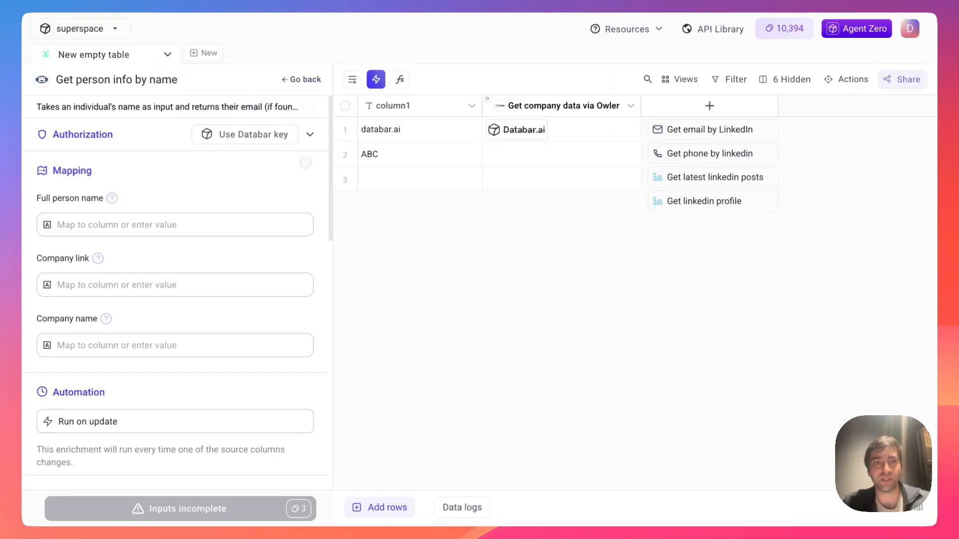
# - Go back to the enrichment categories and open the AI Researcher Agent setup
pyautogui.click(305, 79)
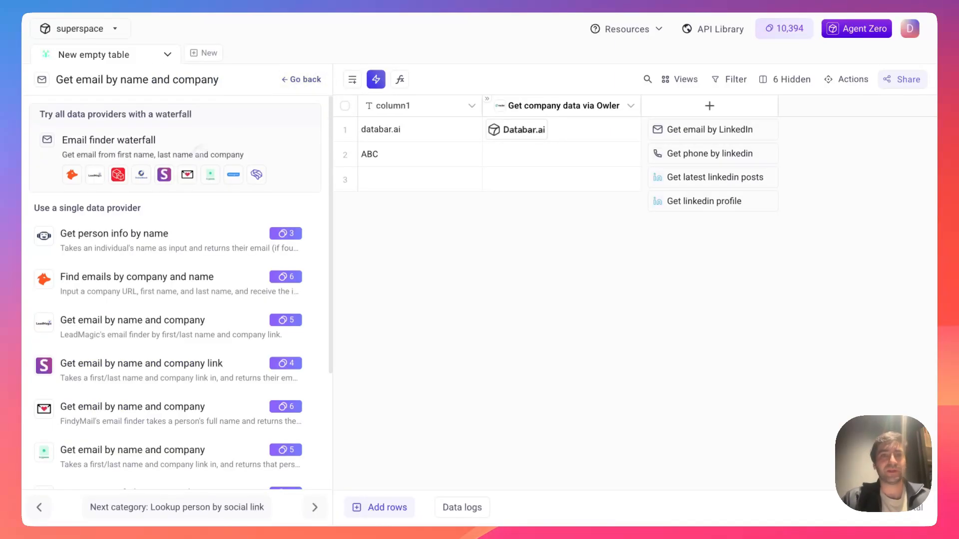
pyautogui.click(306, 79)
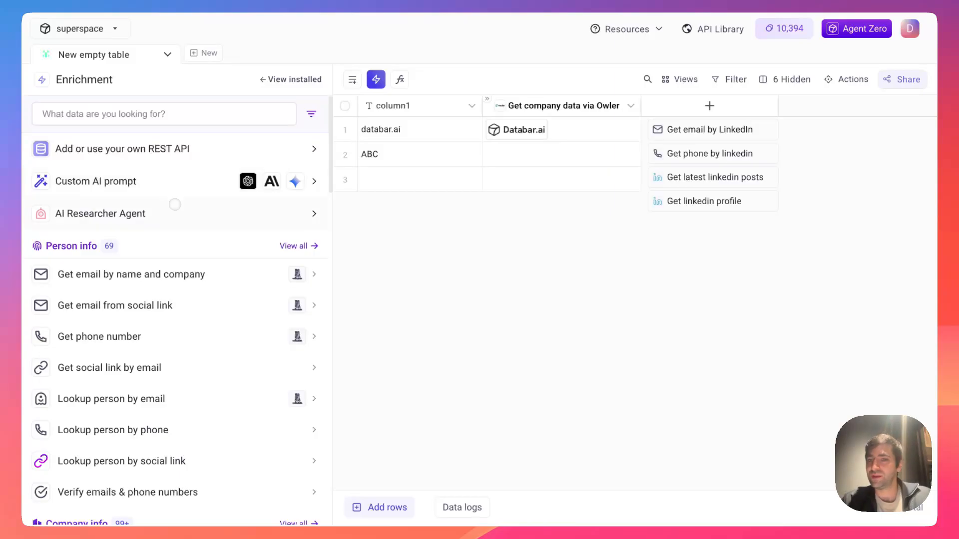
pyautogui.click(171, 210)
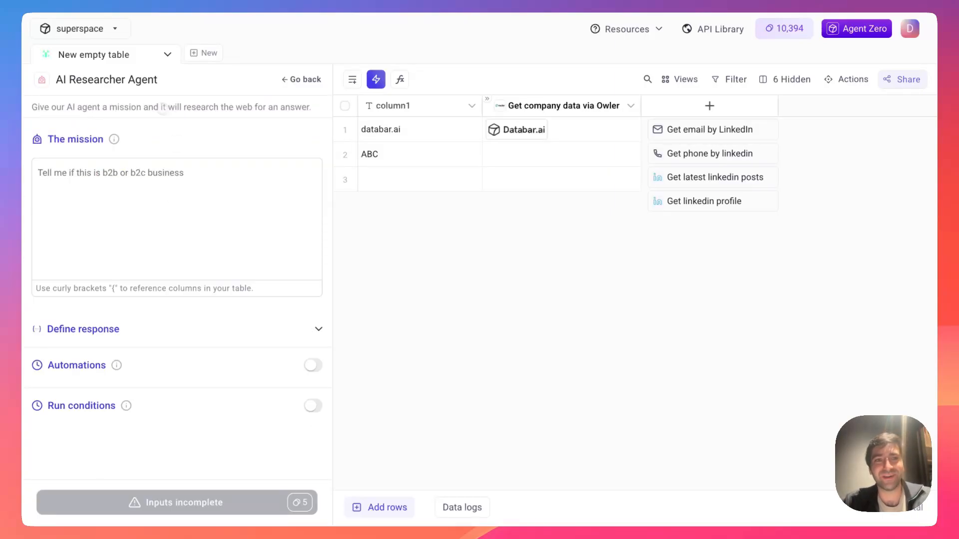
pyautogui.doubleClick(131, 106)
pyautogui.click(149, 131)
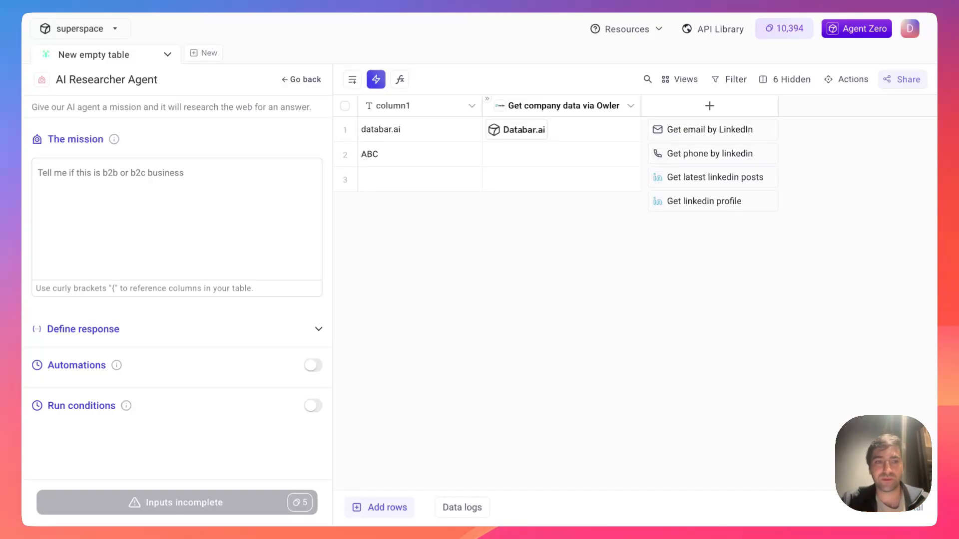
pyautogui.click(145, 161)
pyautogui.click(416, 264)
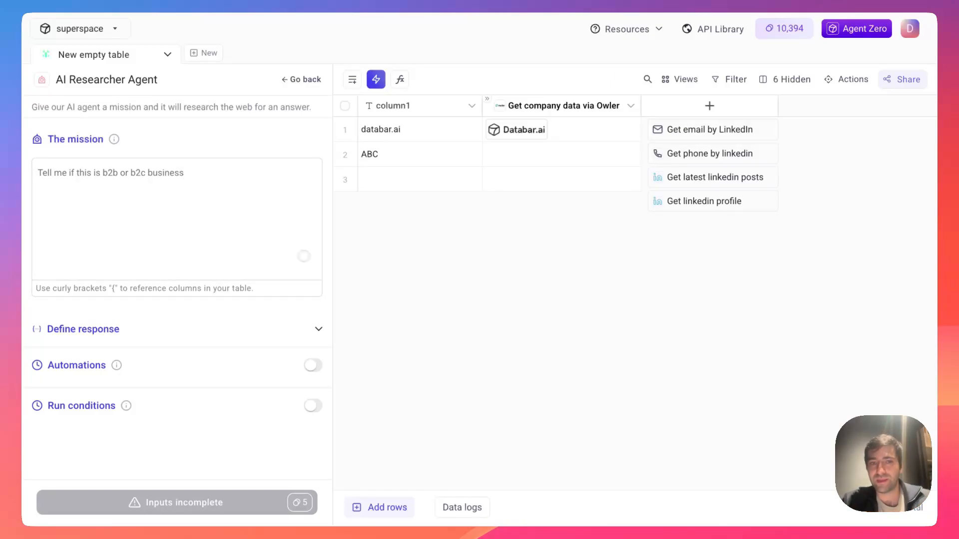
pyautogui.click(226, 196)
pyautogui.click(411, 236)
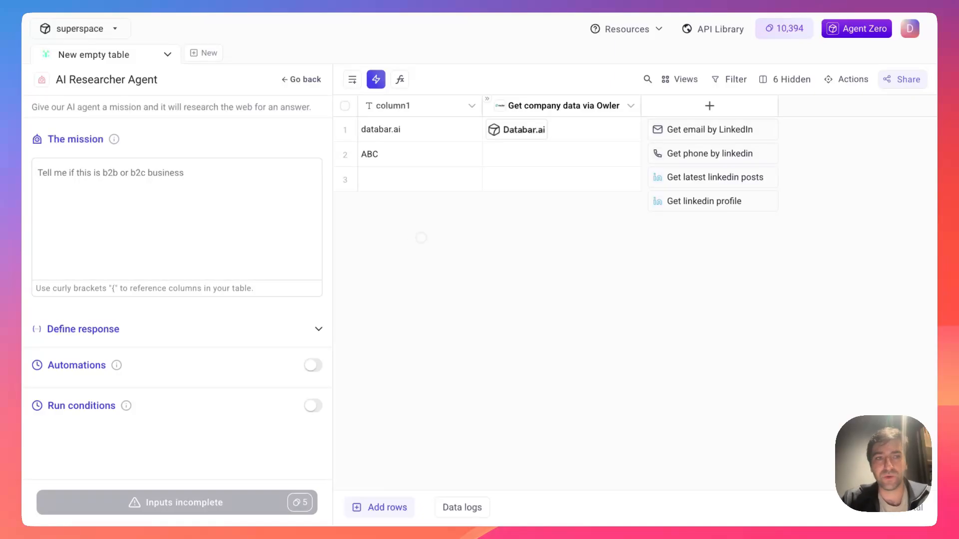
pyautogui.click(222, 168)
pyautogui.click(411, 287)
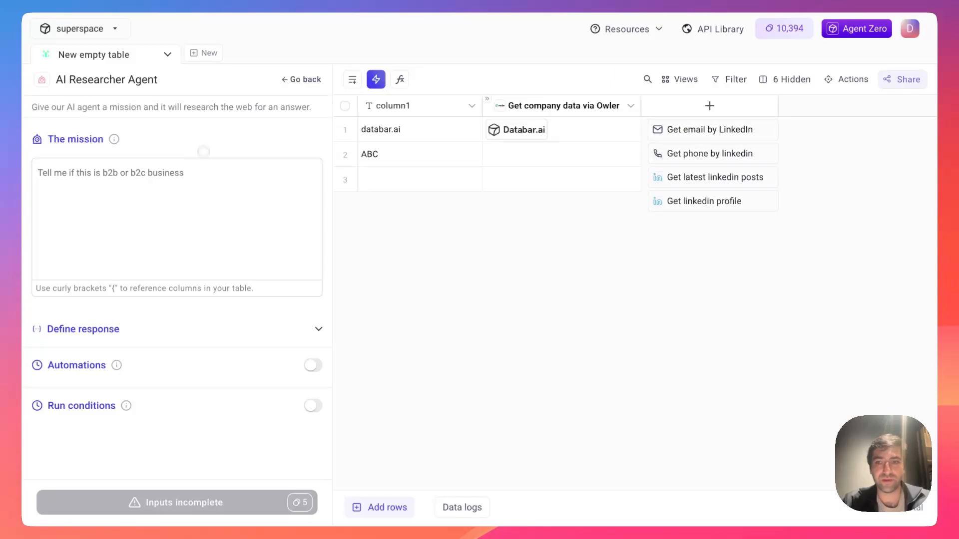
pyautogui.click(201, 199)
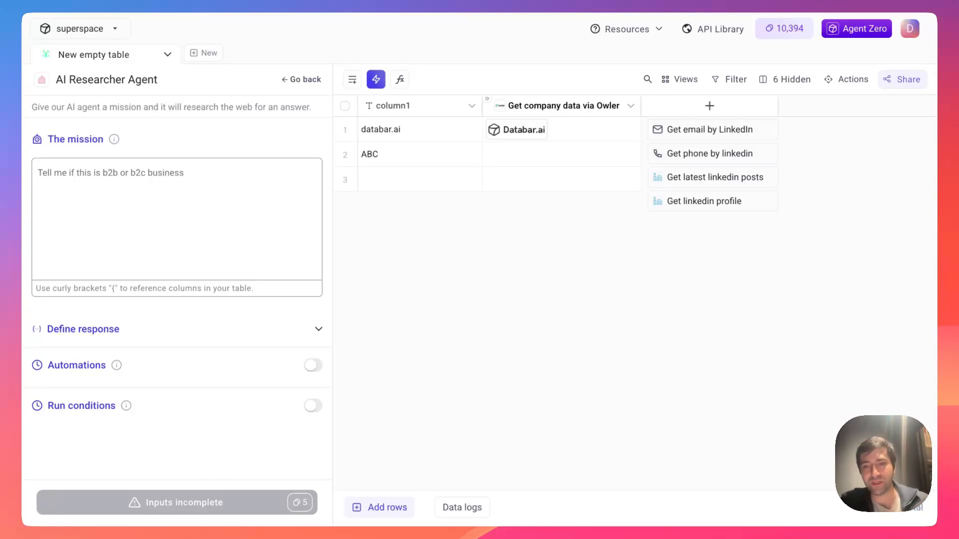
pyautogui.click(240, 140)
pyautogui.click(206, 217)
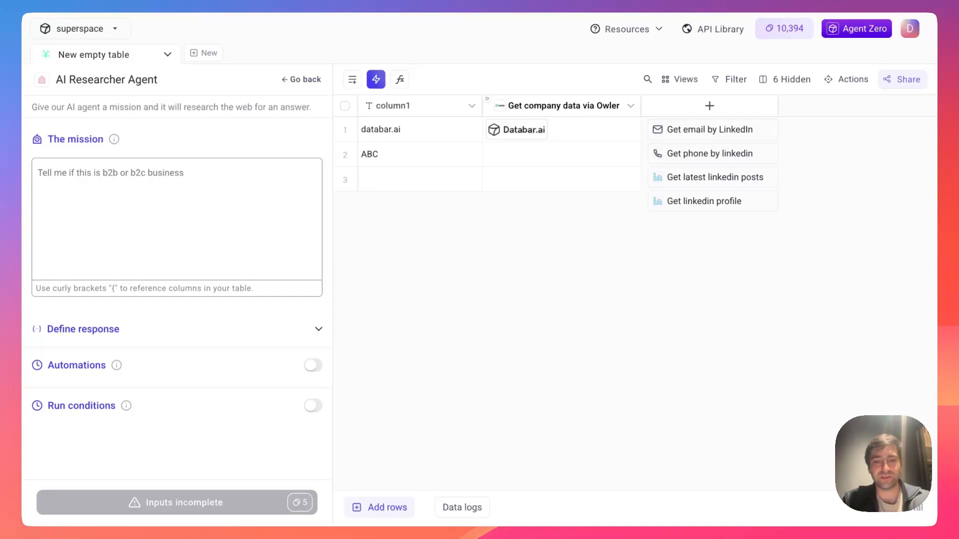
# - Write the mission asking for the pricing system and most expensive plan price of {column1}, and expand Define response
pyautogui.write('Get me the prici')
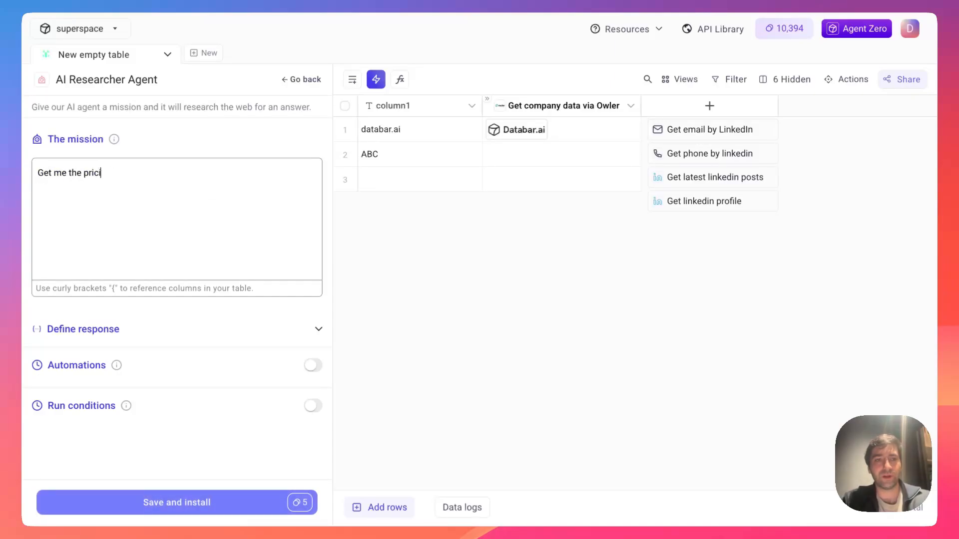
pyautogui.write("ng system (i.e. if it's a Saa")
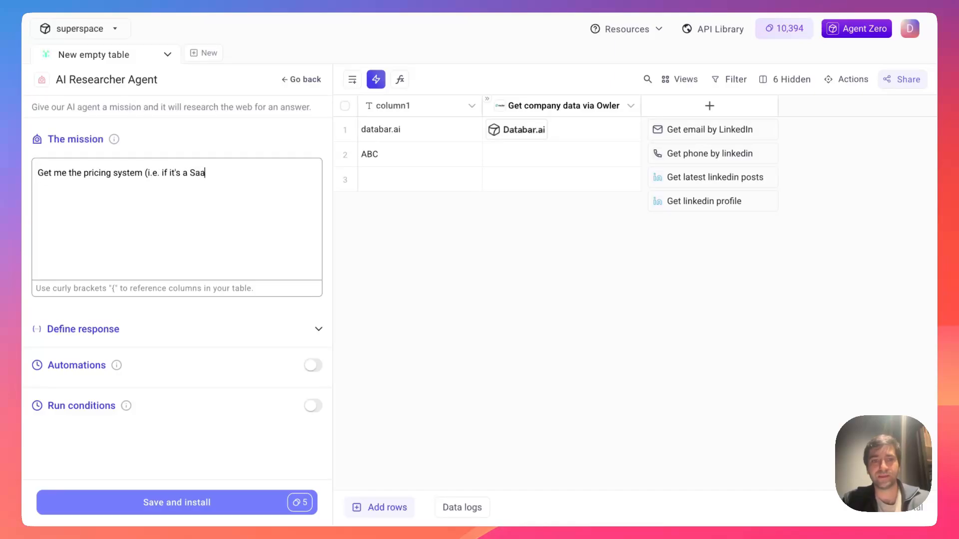
pyautogui.write('S) and most expens')
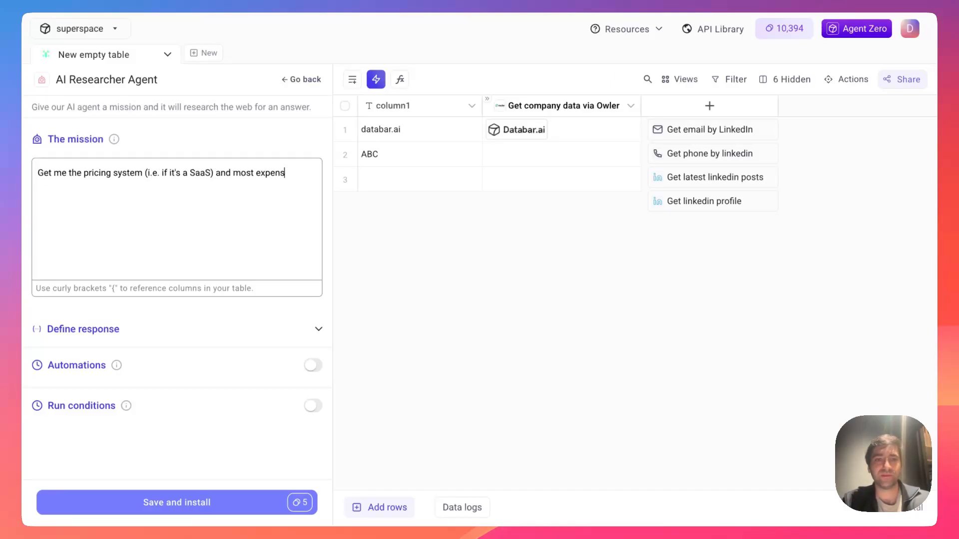
pyautogui.write('ive plan price for thi')
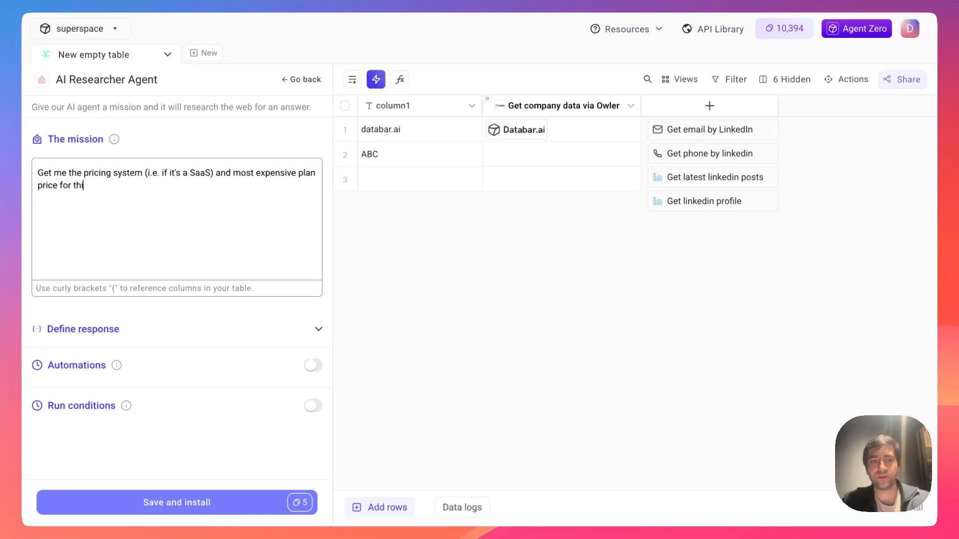
pyautogui.write('s company: {')
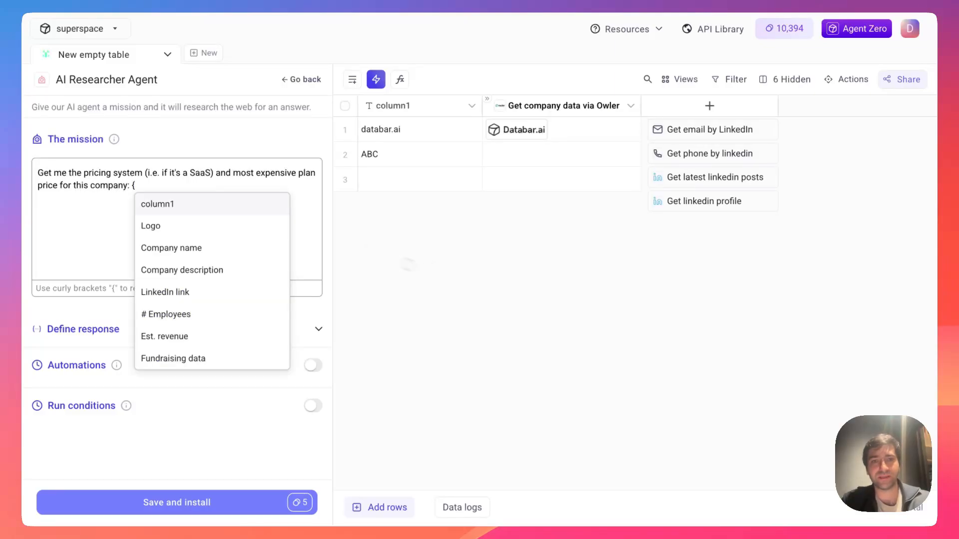
pyautogui.click(212, 204)
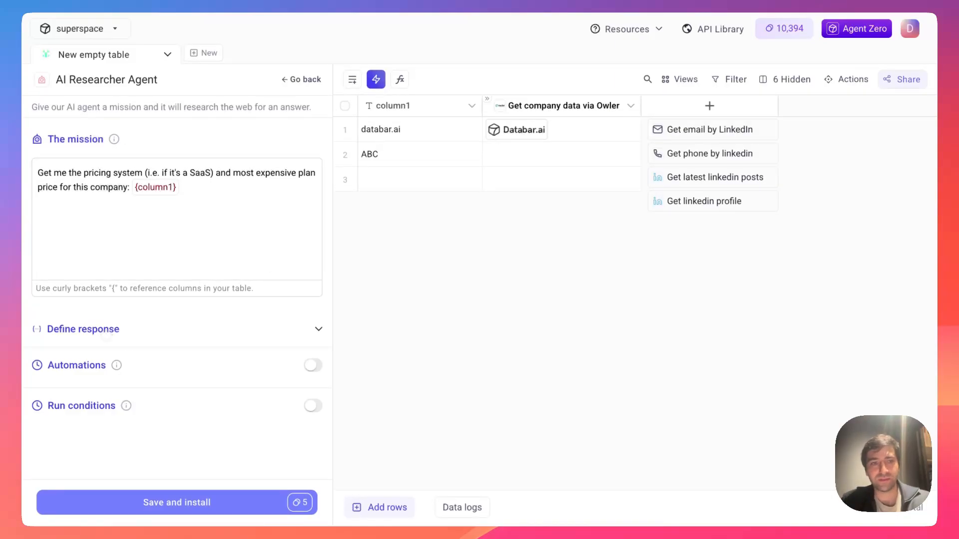
pyautogui.click(76, 328)
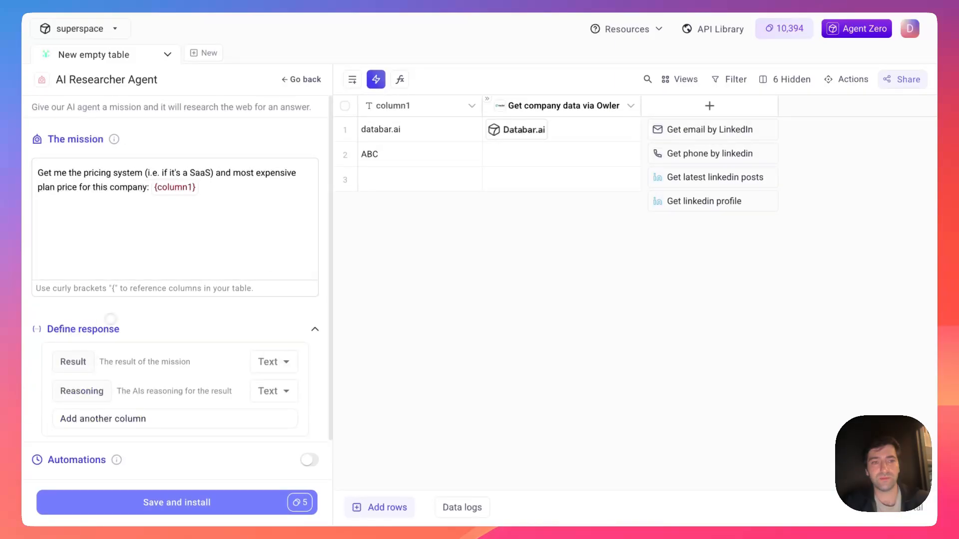
# - Add response fields named 'pricing system' and 'most expensive plan'
pyautogui.scroll(-1, 120, 317)
pyautogui.click(110, 376)
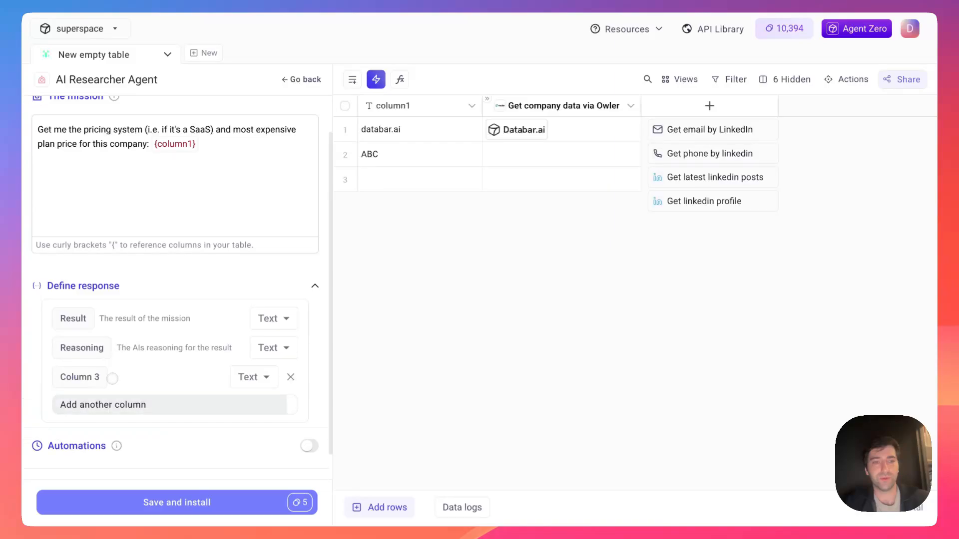
pyautogui.tripleClick(82, 378)
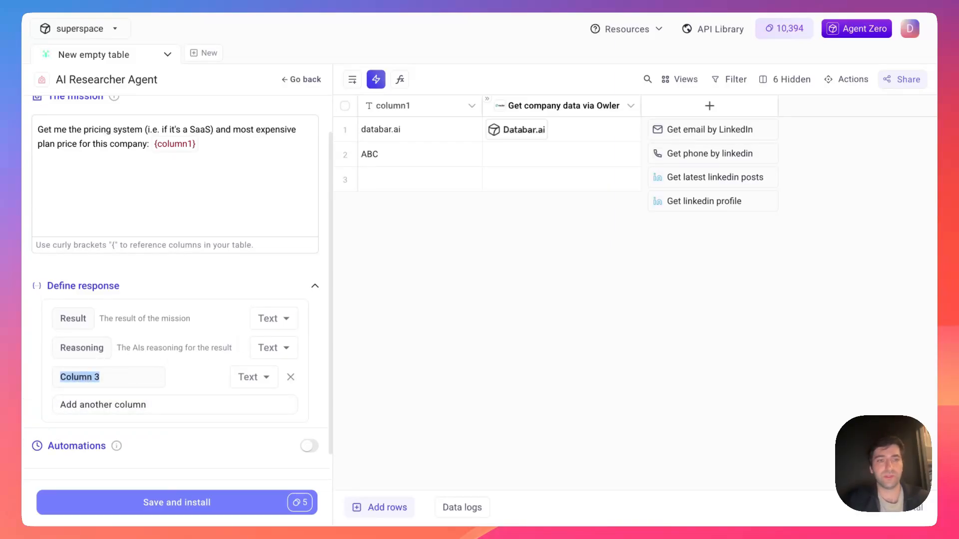
pyautogui.write('pricing')
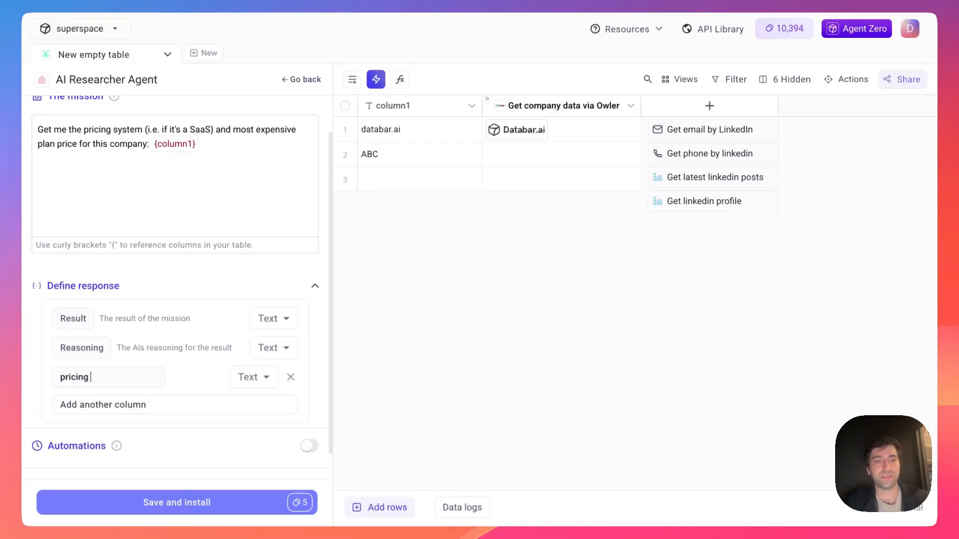
pyautogui.write(' system')
pyautogui.press('Return')
pyautogui.click(111, 404)
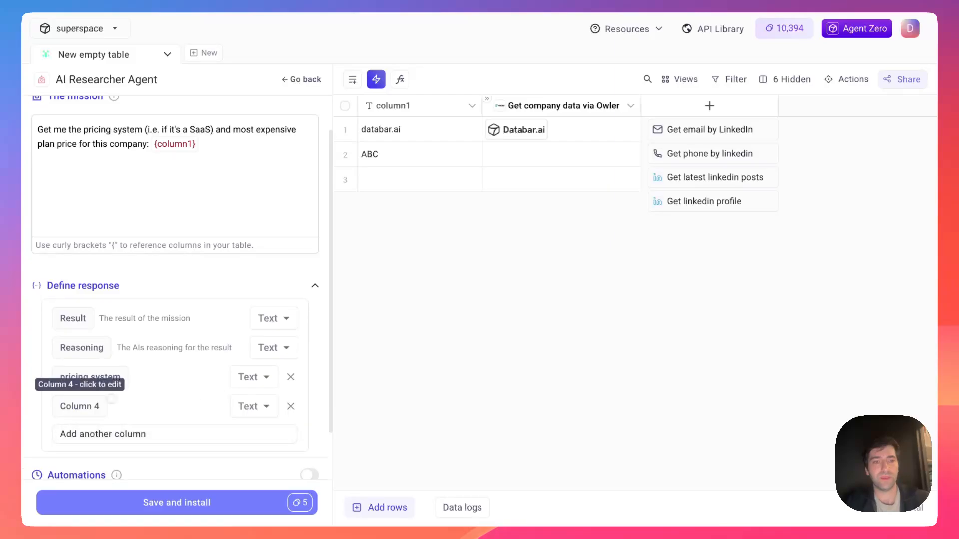
pyautogui.tripleClick(83, 406)
pyautogui.write('most expen')
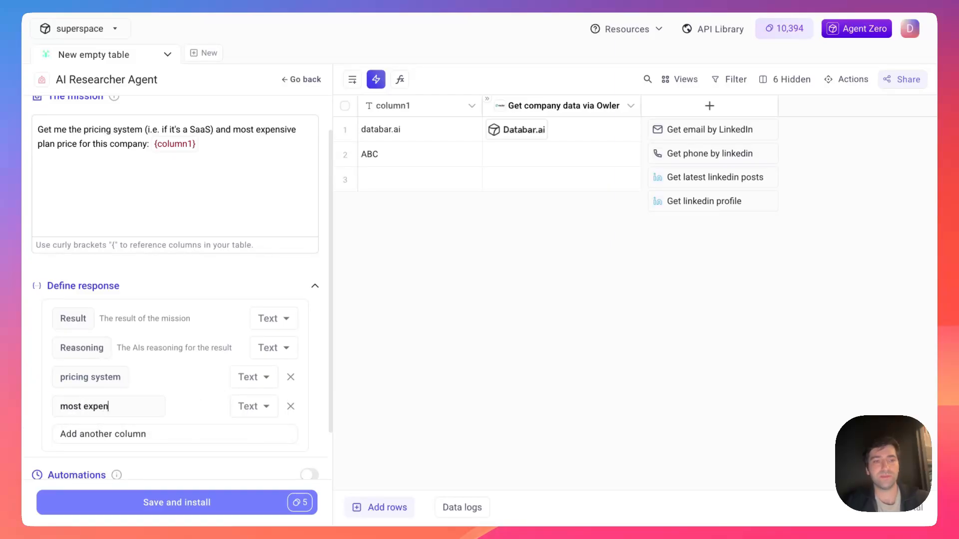
pyautogui.write('sive plan')
pyautogui.press('Return')
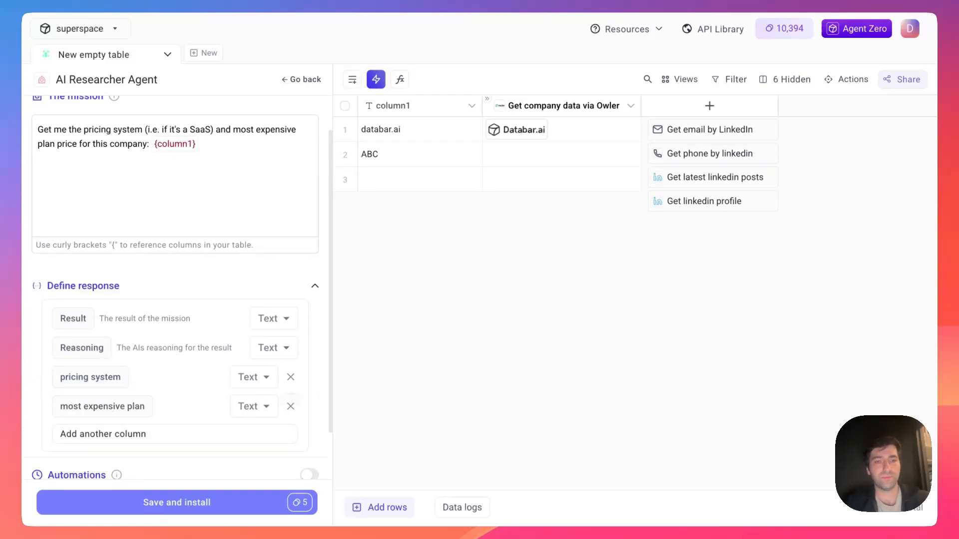
# - Save and install the AI Researcher, then widen the Result column in the full table
pyautogui.scroll(-2, 190, 470)
pyautogui.click(183, 502)
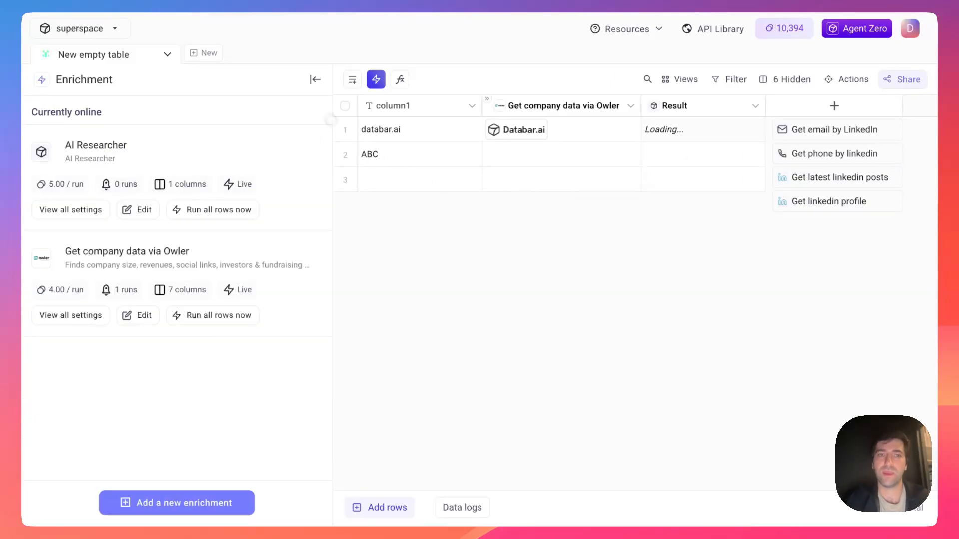
pyautogui.click(315, 80)
pyautogui.moveTo(454, 102); pyautogui.dragTo(508, 103)
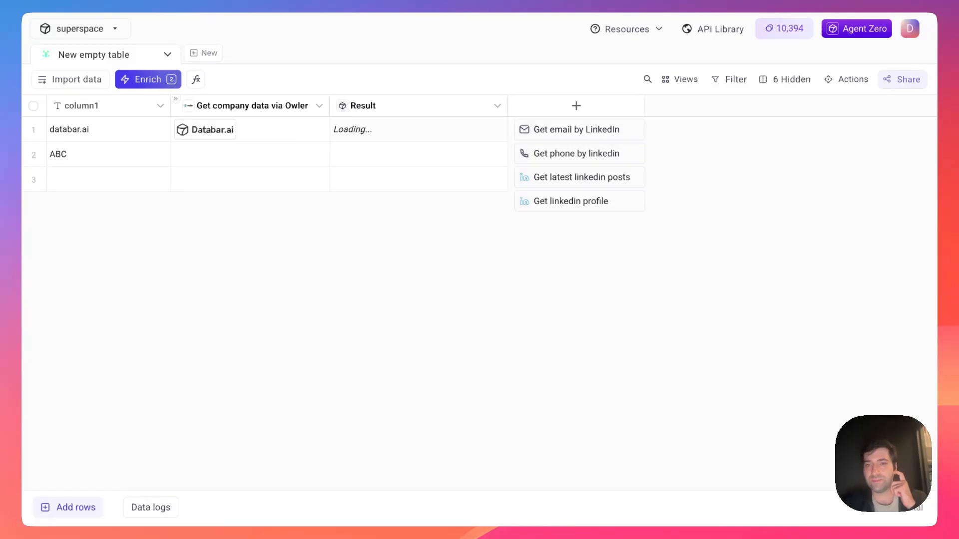
# - Extract row 1's pricing system answer (SaaS, tiered subscription) into a new pricing system column
pyautogui.click(493, 129)
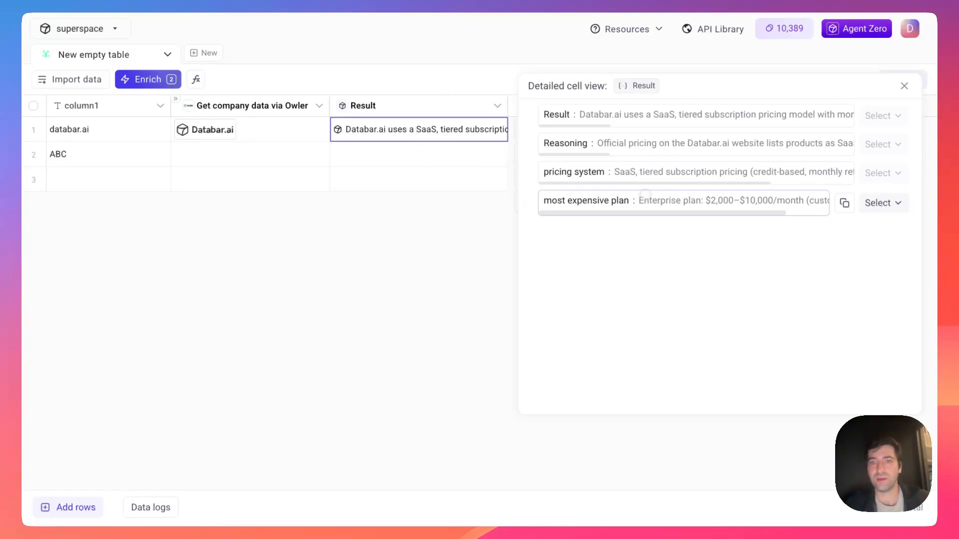
pyautogui.hscroll(3, 654, 193)
pyautogui.hscroll(-2, 654, 193)
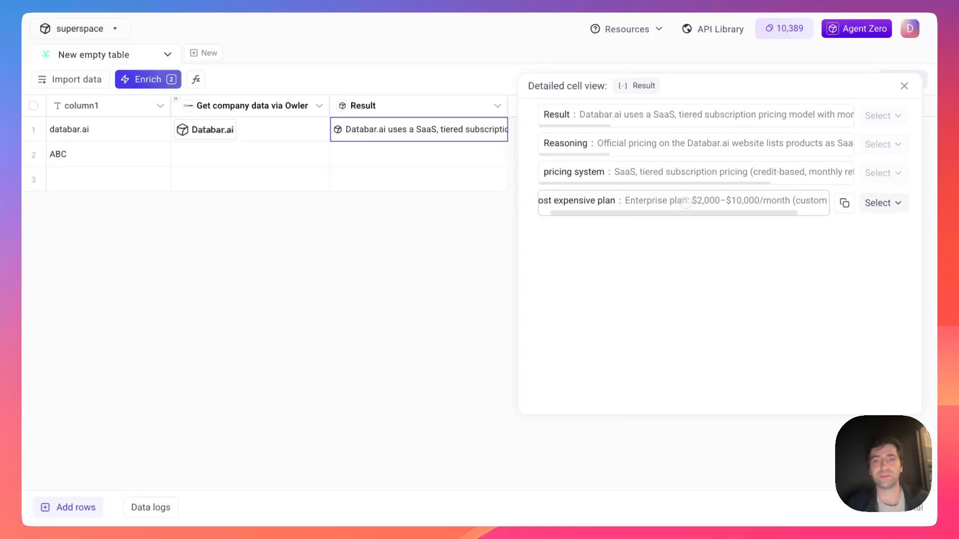
pyautogui.hscroll(-1, 686, 203)
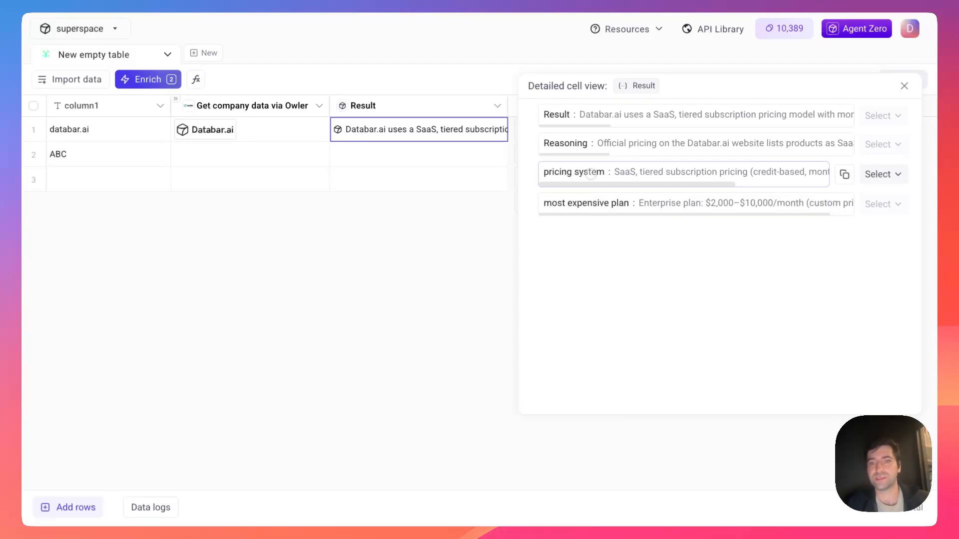
pyautogui.hscroll(3, 683, 172)
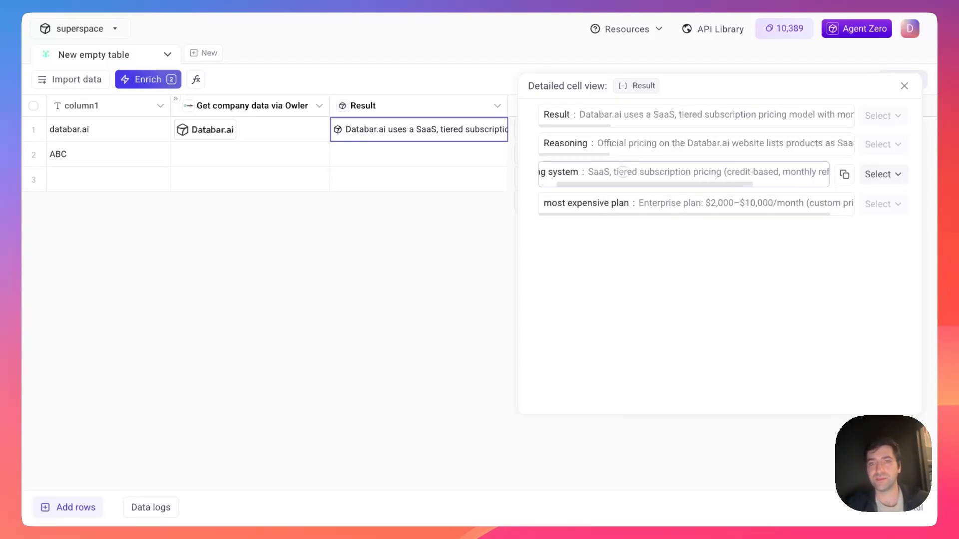
pyautogui.hscroll(2, 684, 172)
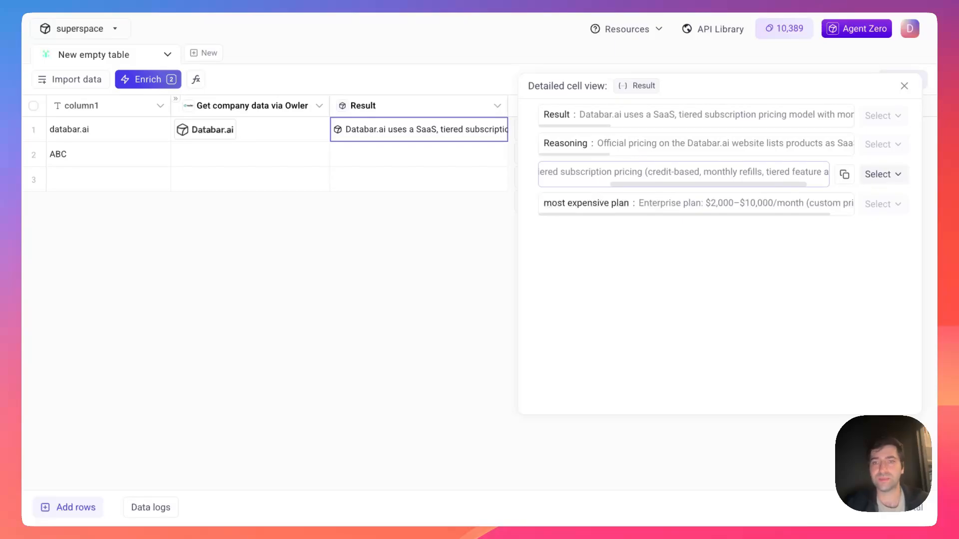
pyautogui.hscroll(2, 683, 173)
pyautogui.hscroll(-7, 683, 172)
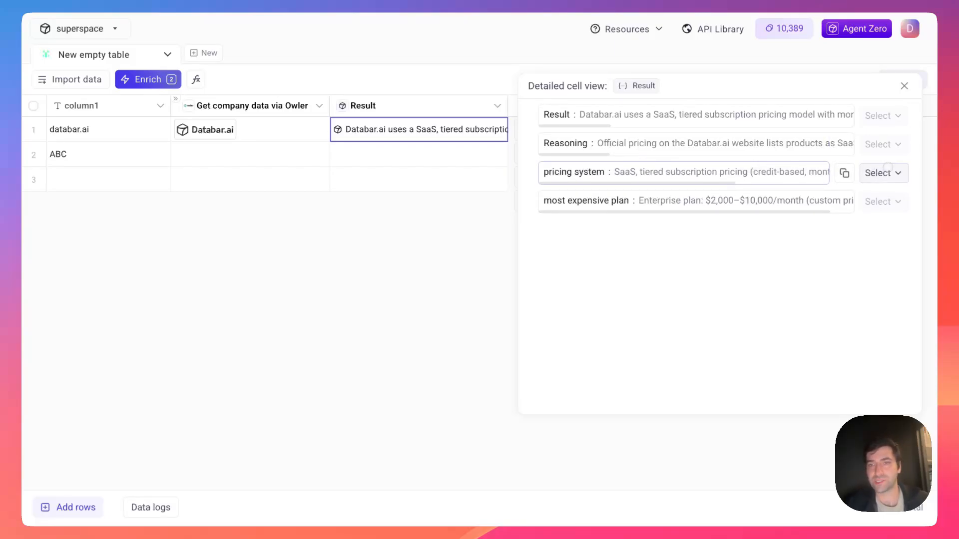
pyautogui.click(882, 174)
pyautogui.click(884, 214)
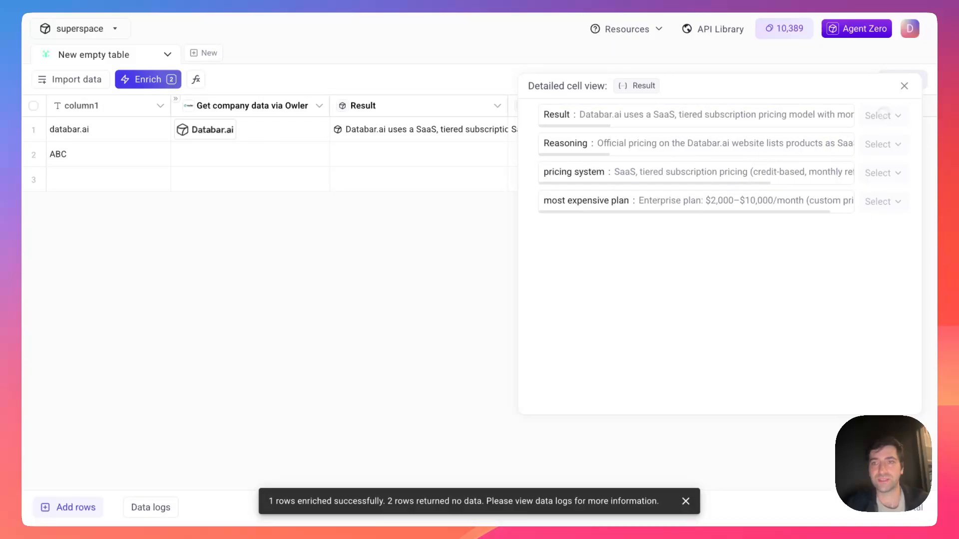
pyautogui.click(904, 86)
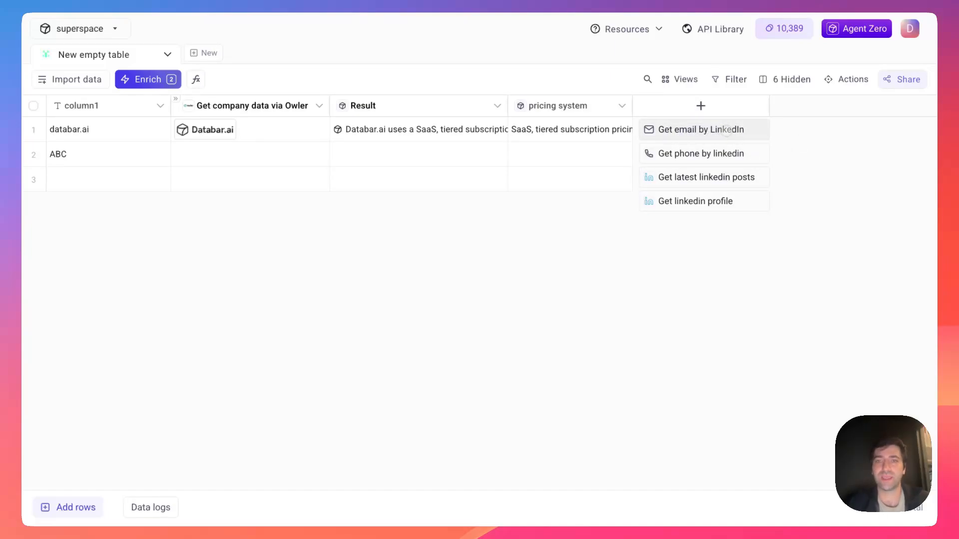
# - Inspect the Get email by LinkedIn waterfall providers, then return to the installed enrichments
pyautogui.click(701, 129)
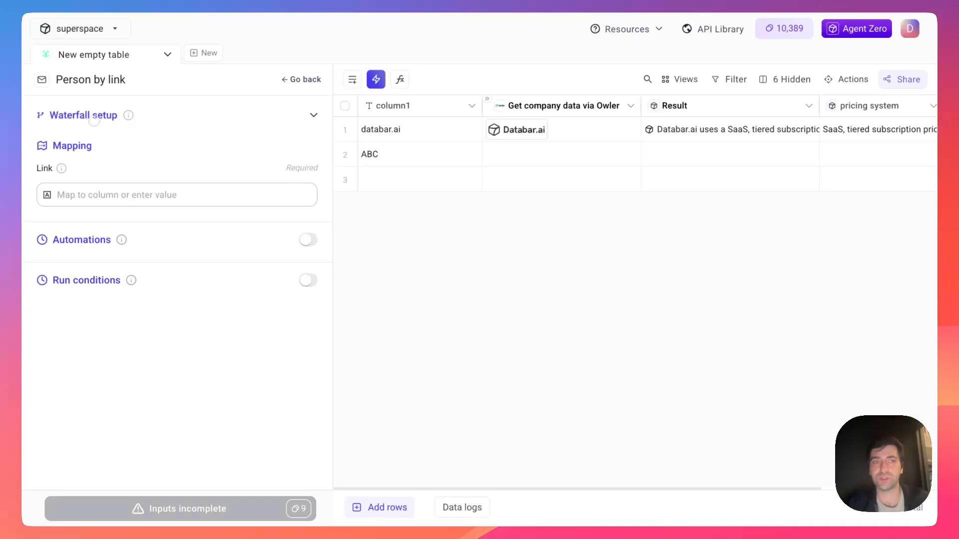
pyautogui.click(83, 115)
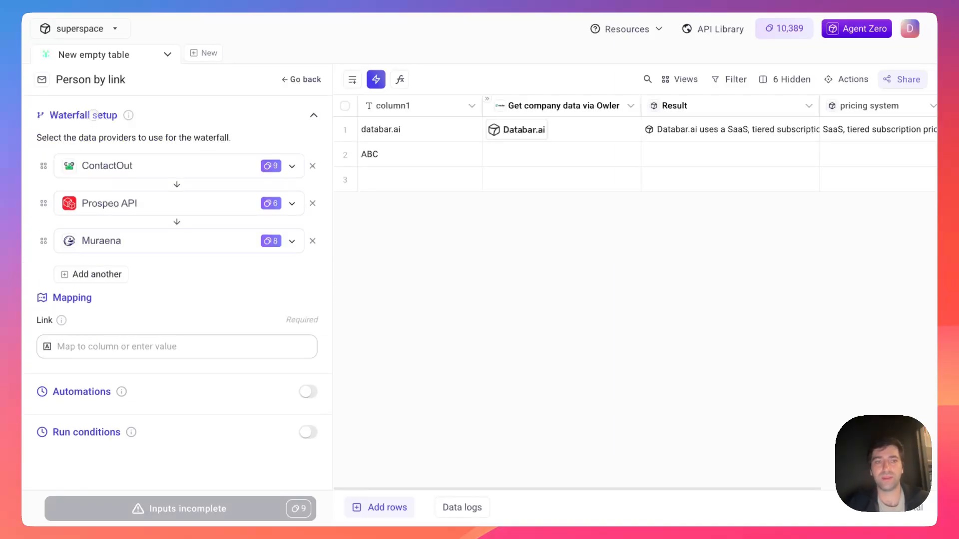
pyautogui.click(93, 116)
pyautogui.hscroll(3, 514, 229)
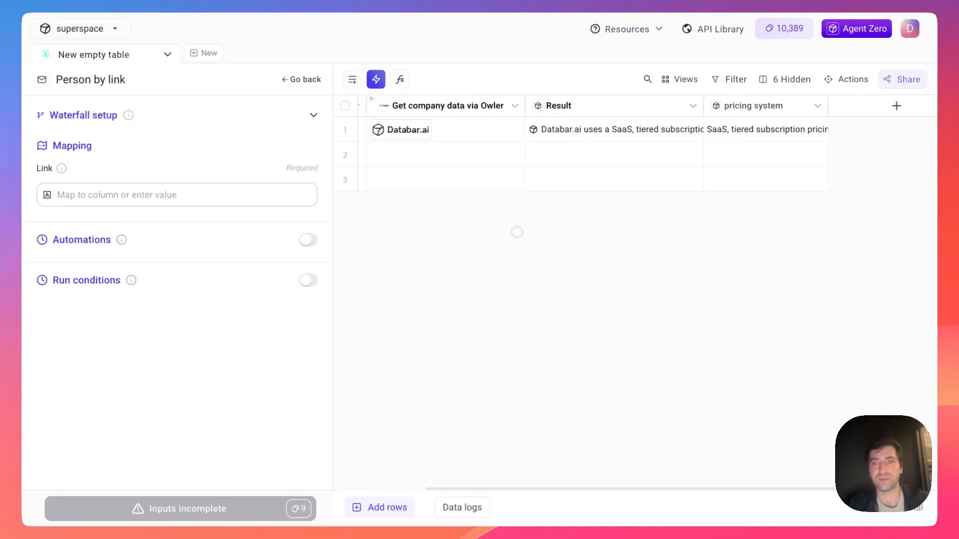
pyautogui.click(318, 86)
# - Close the enrichment panel and glance at the Result column's menu in the full table
pyautogui.click(317, 87)
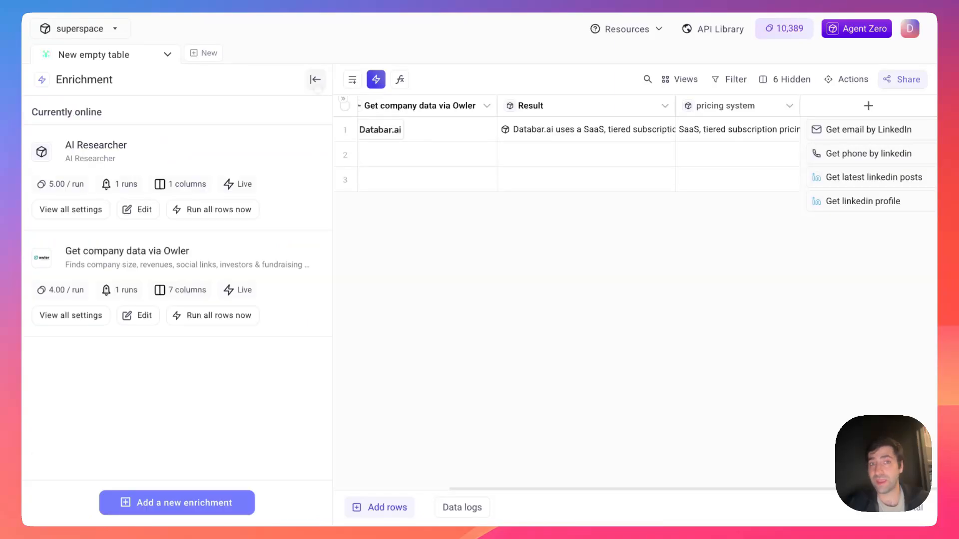
pyautogui.click(318, 87)
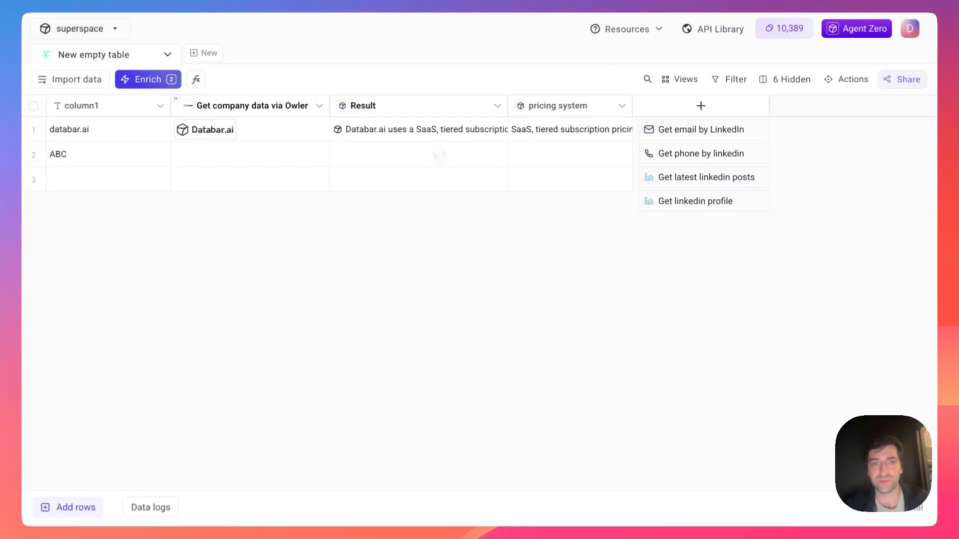
pyautogui.click(446, 100)
pyautogui.click(462, 314)
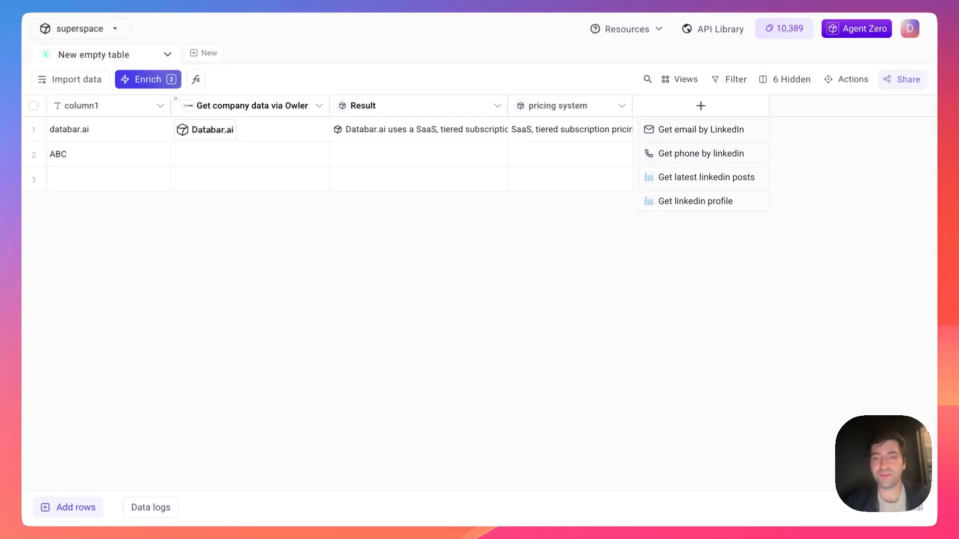